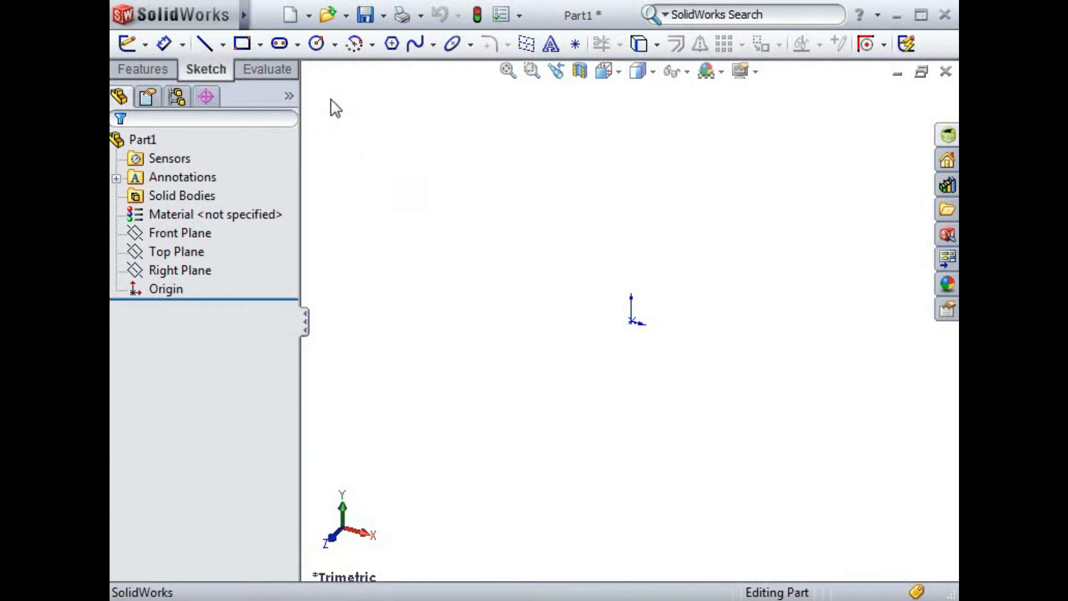
Start a curve through XYZ points and enter its first point as X 0, Y 4, Z 8 in
mouse_move(245, 16)
click(329, 19)
mouse_move(380, 15)
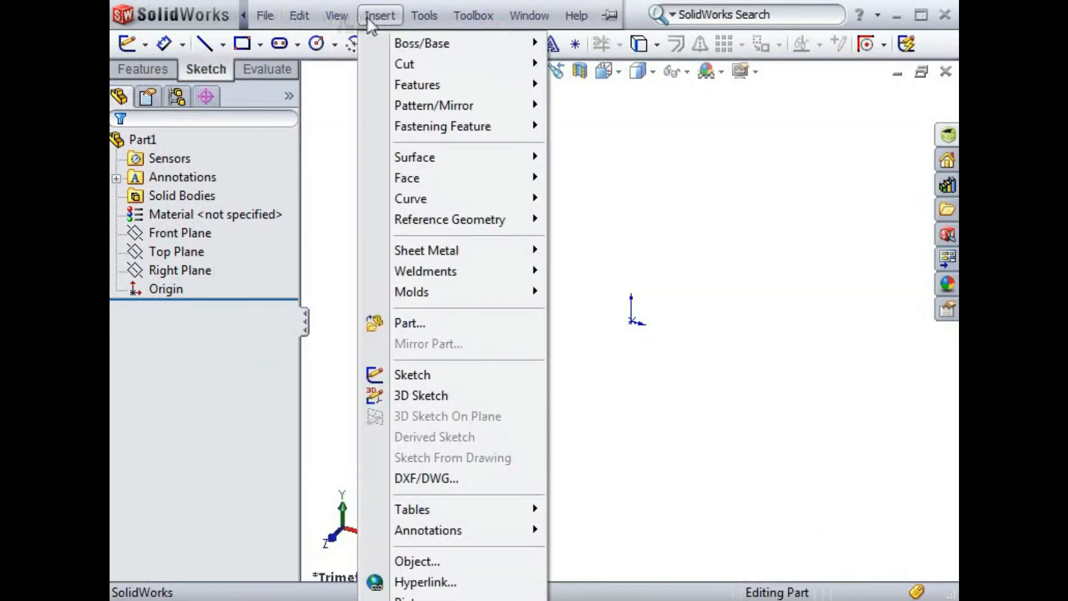
mouse_move(499, 205)
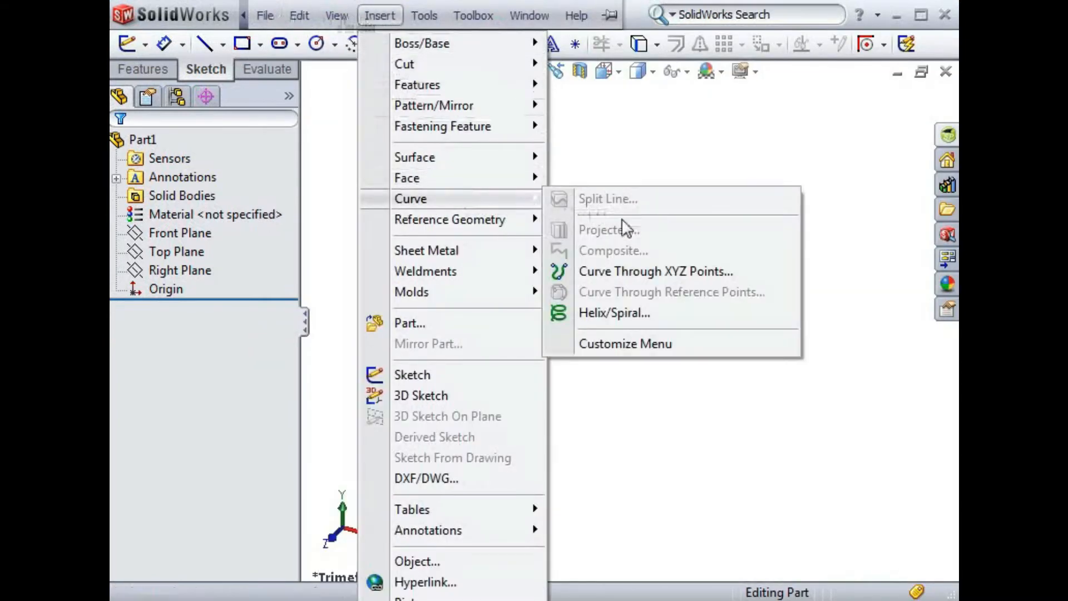
click(742, 272)
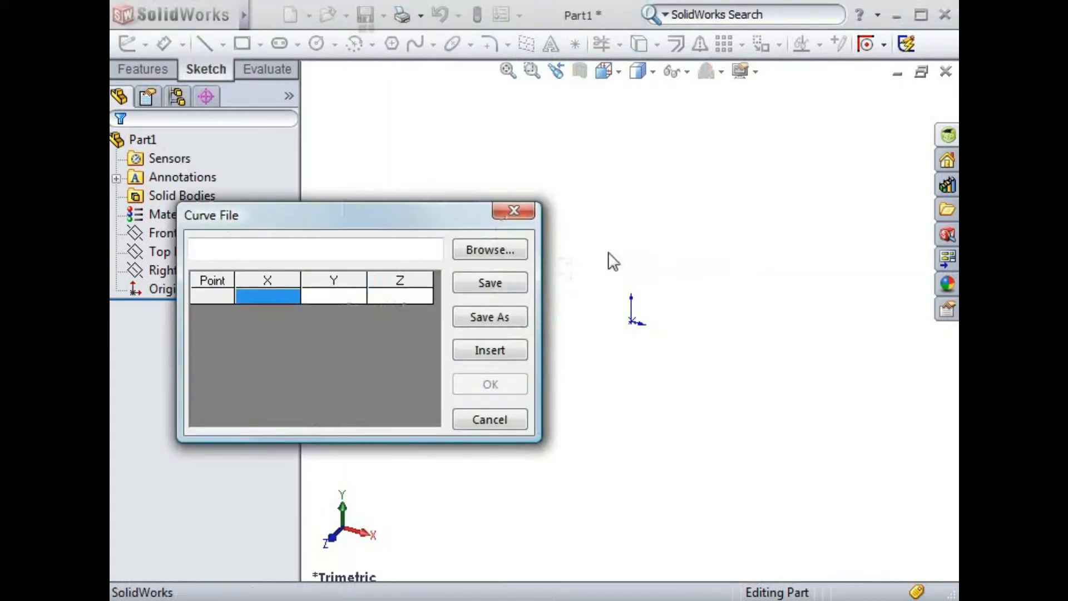
drag(460, 223, 613, 155)
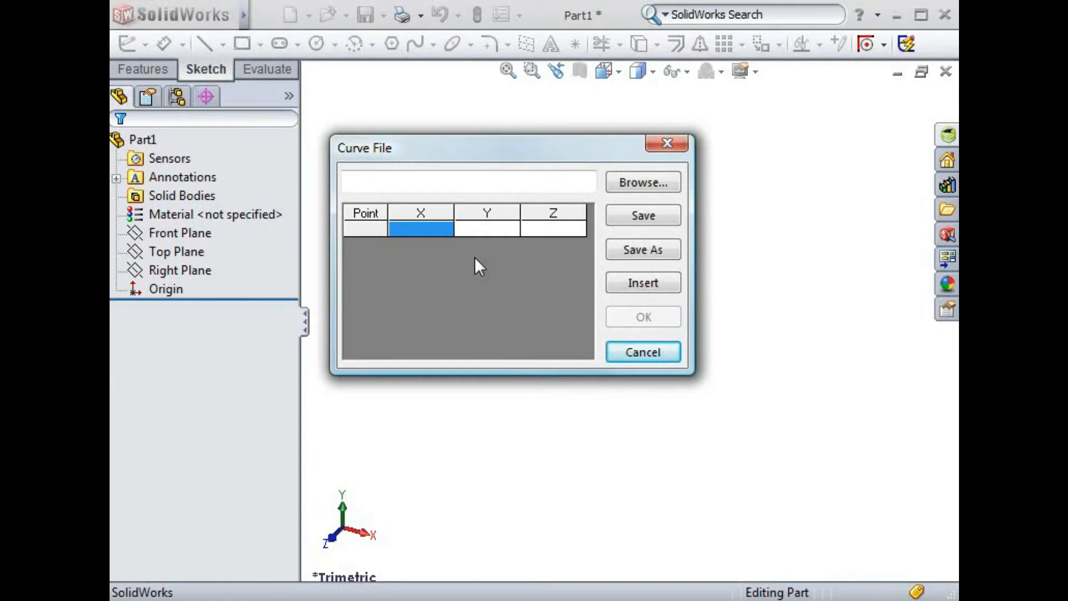
click(435, 232)
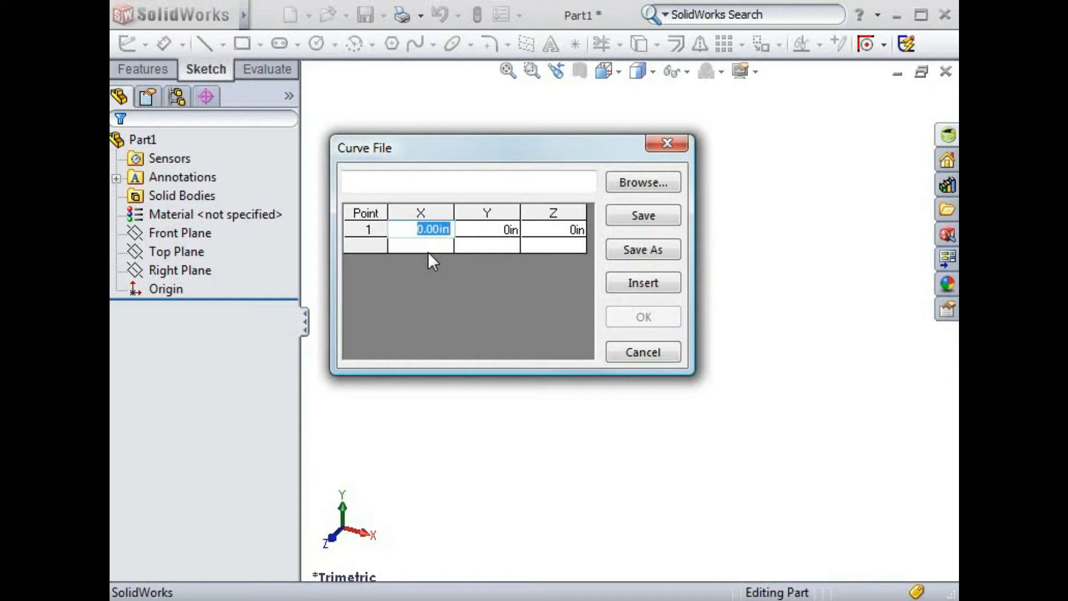
key(Tab)
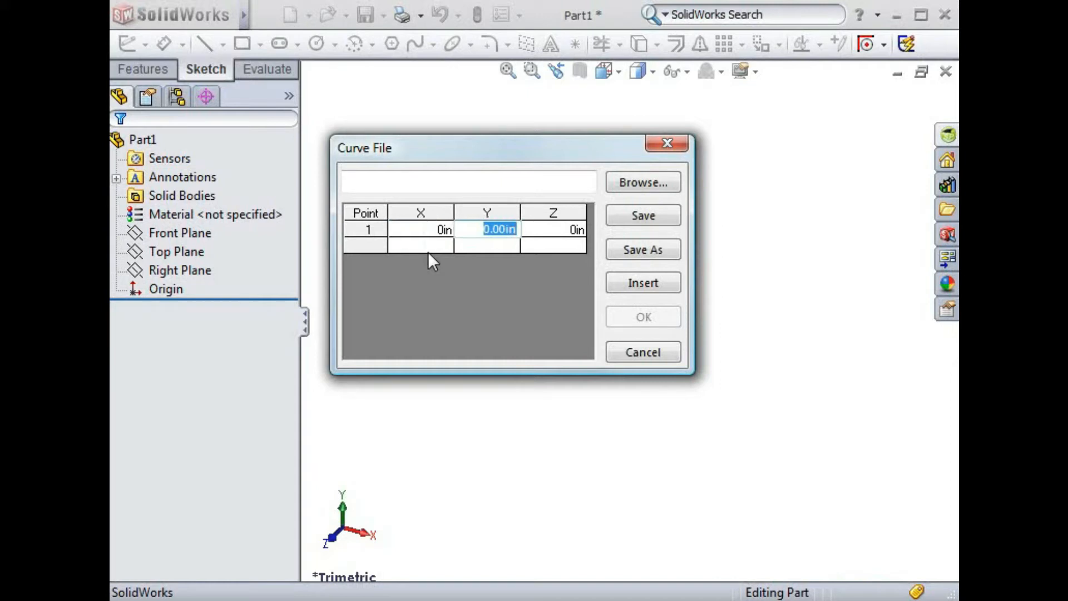
text(4)
key(Tab)
text(8)
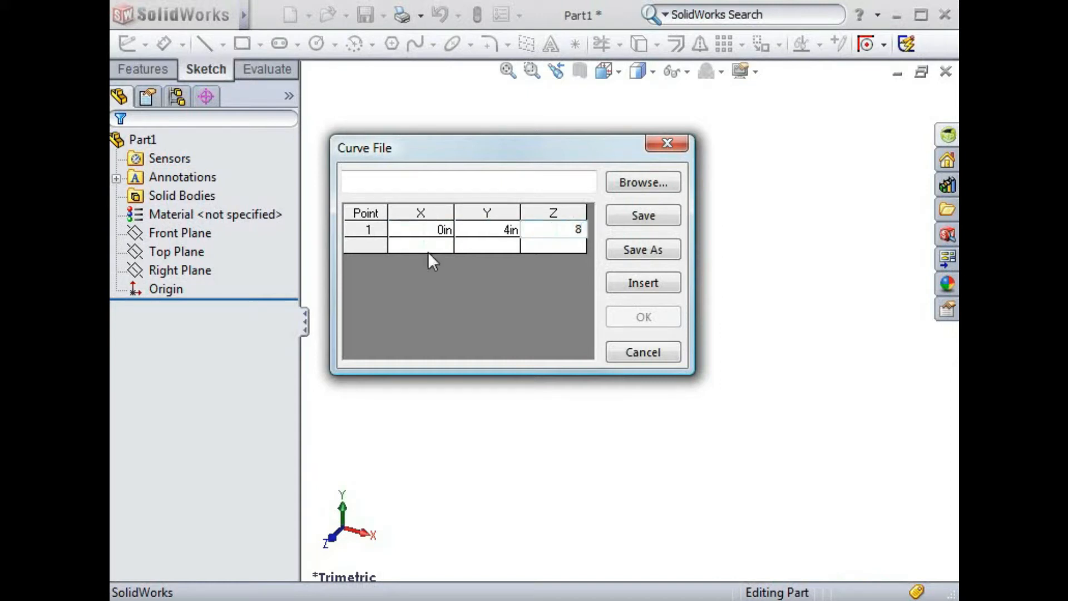
Add a second curve point at X 2, Y 5, Z 9 in
click(428, 248)
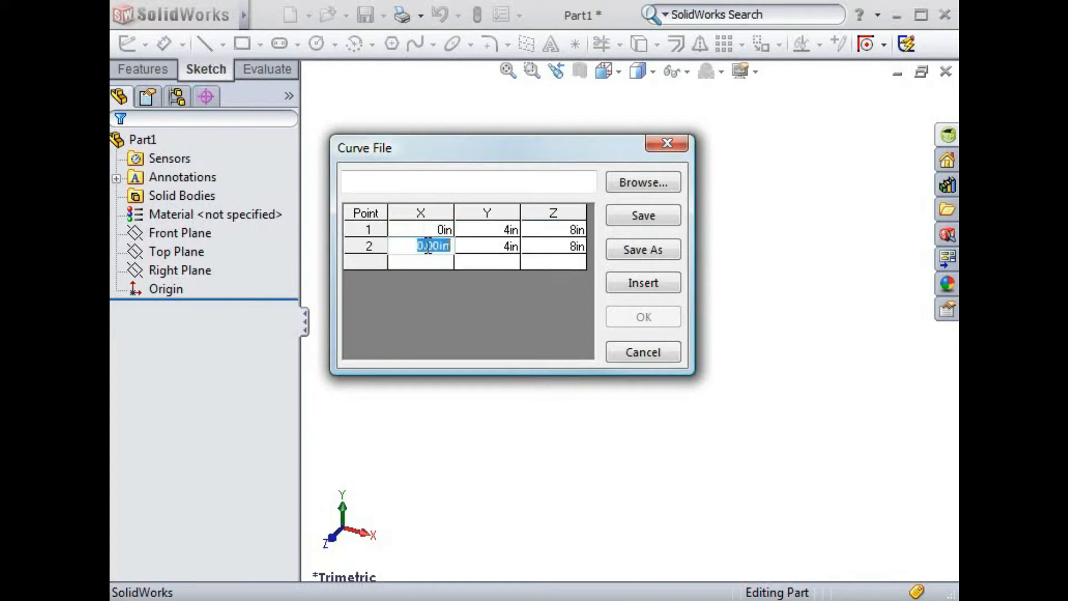
text(2)
key(Tab)
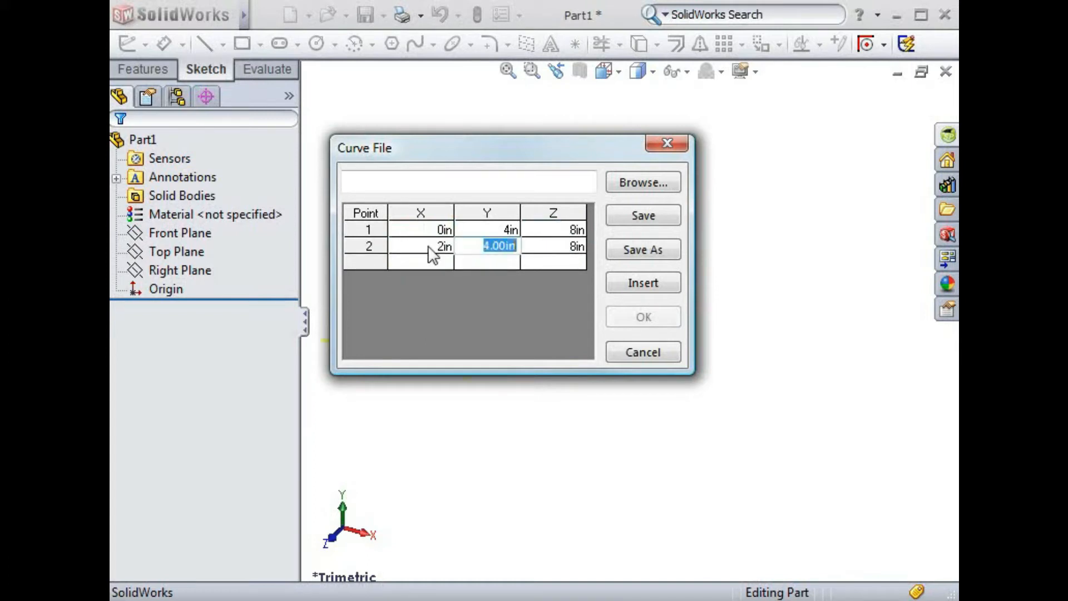
text(5)
key(Tab)
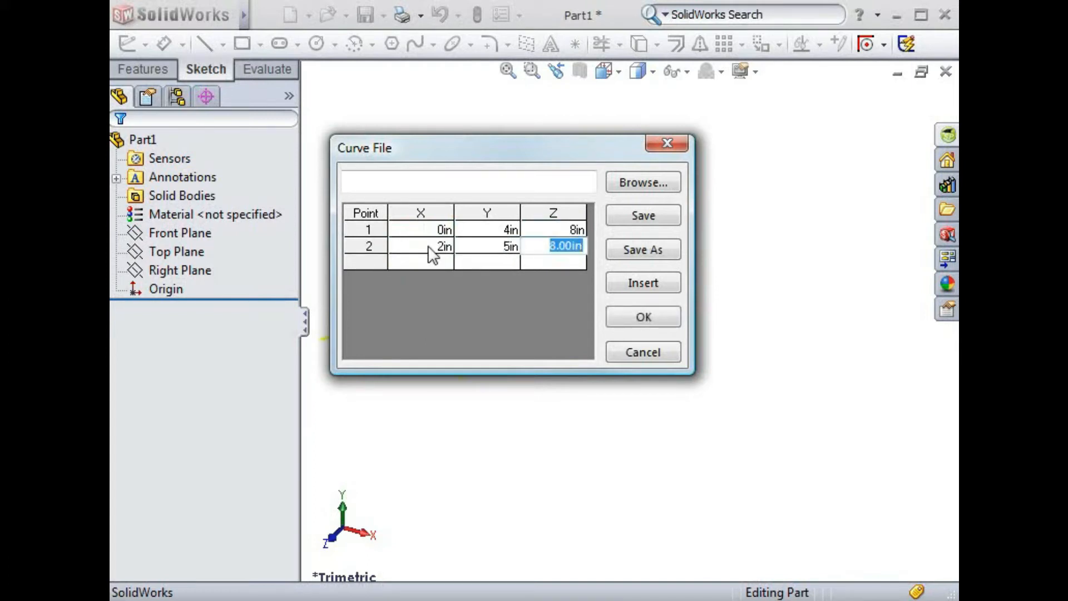
text(9)
Add a third curve point at X 4, Y 2, Z 10 in
double_click(417, 259)
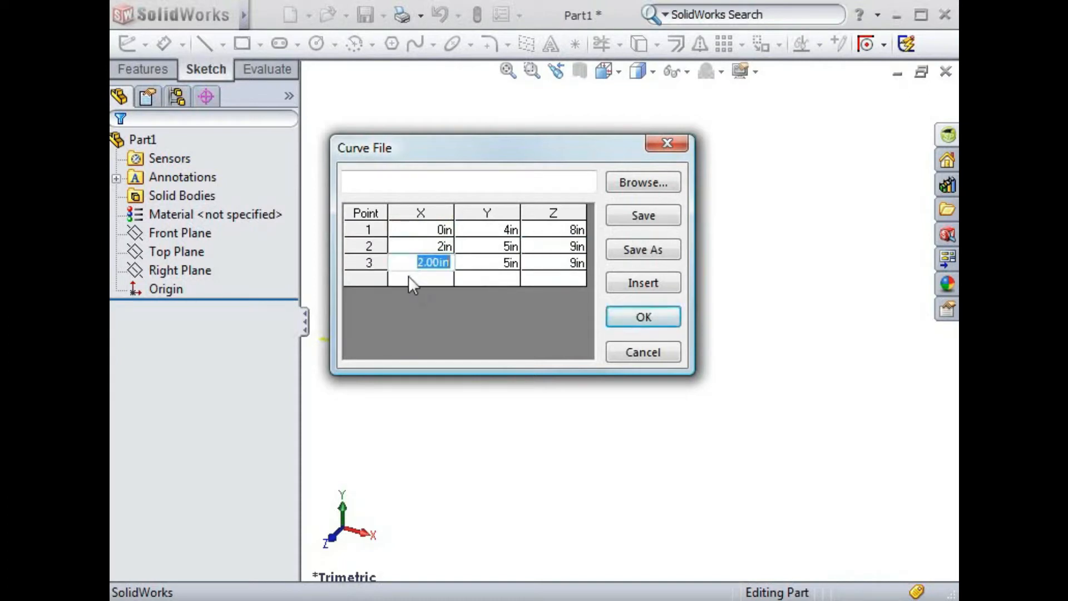
text(4)
key(Tab)
text(2)
key(Tab)
text(10)
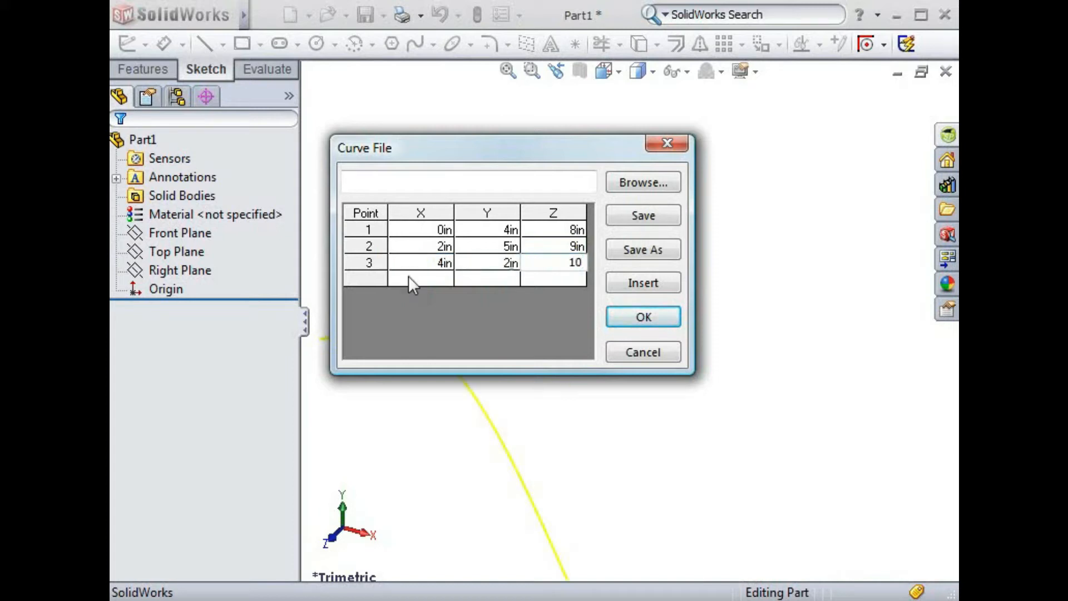
key(Return)
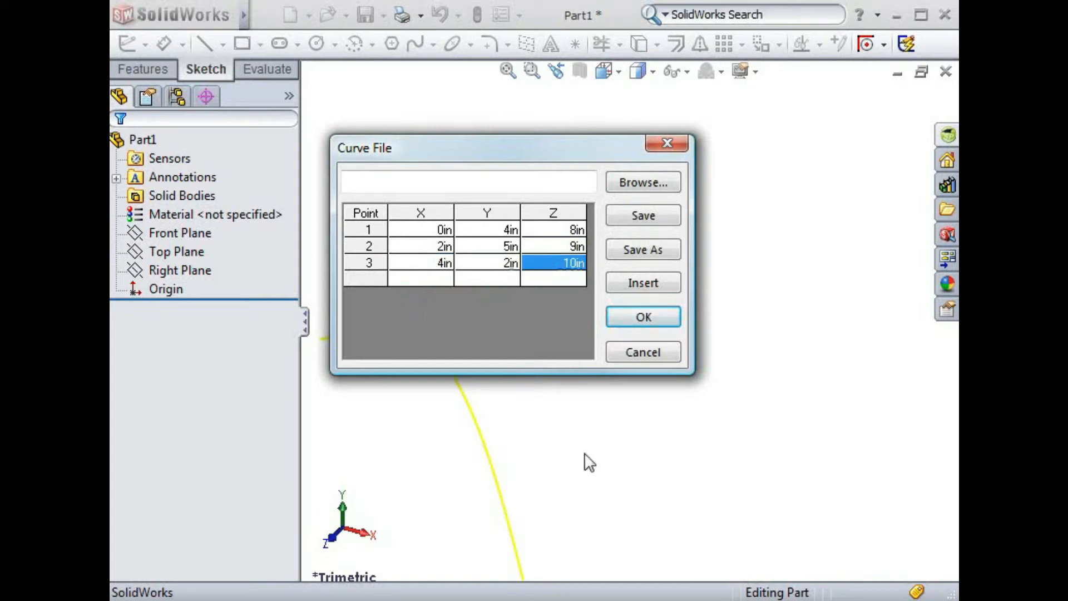
Insert a new point before the curve's last point and set it to X 3, Y 7, Z 10 in
click(588, 463)
drag(525, 149, 366, 266)
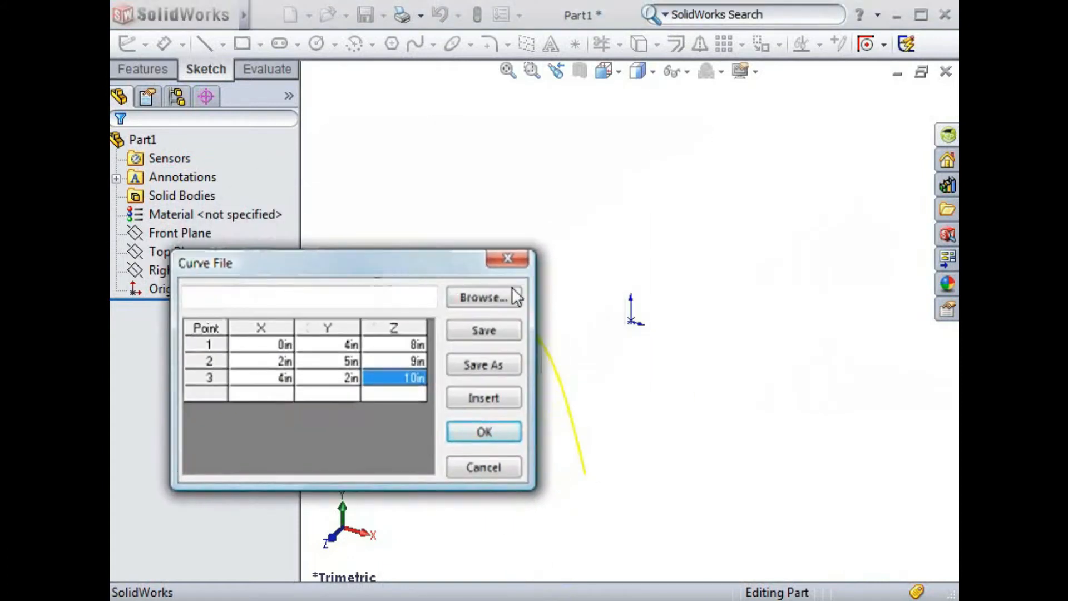
ctrl+middle_drag(579, 328, 723, 262)
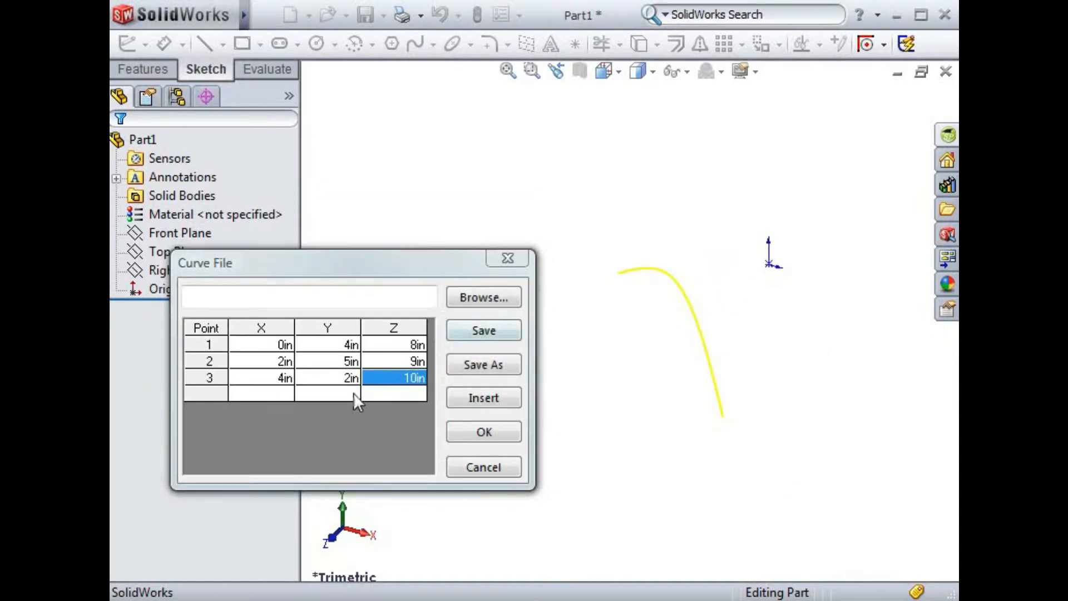
click(210, 378)
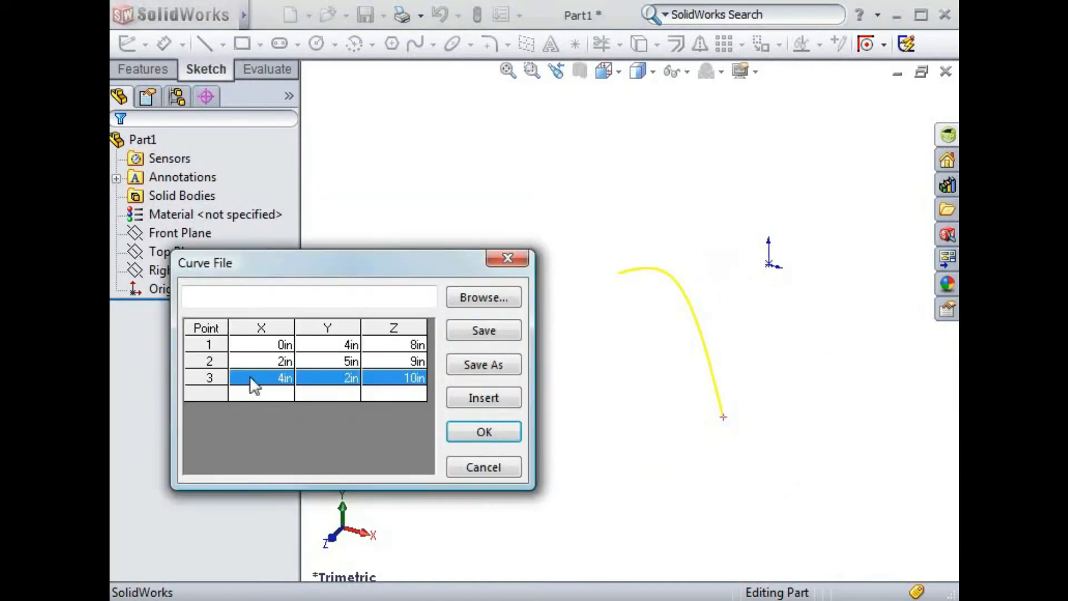
click(459, 404)
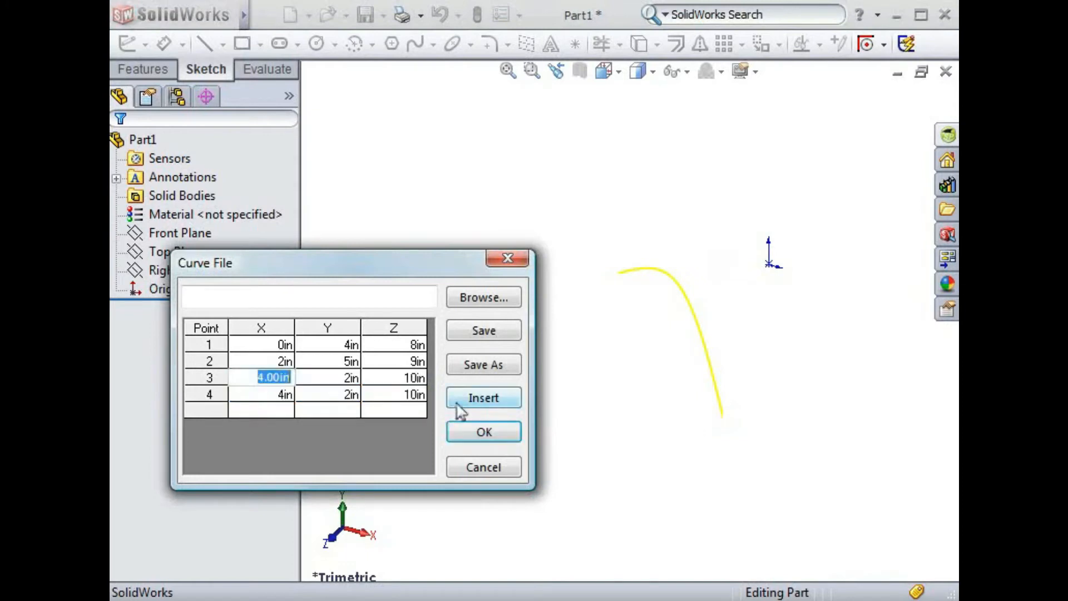
text(3)
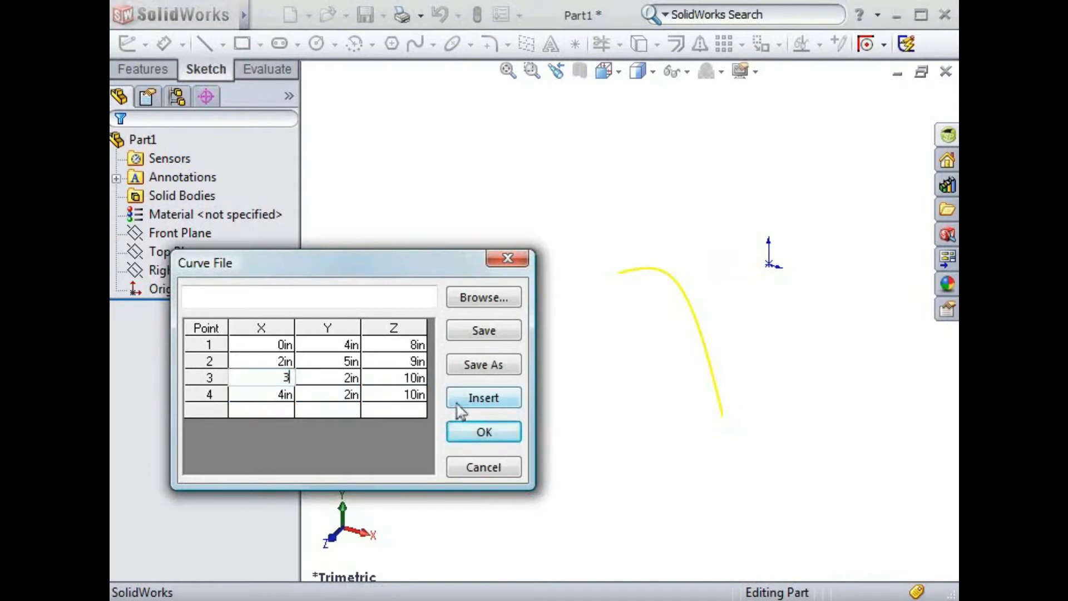
key(Tab)
text(7)
key(Tab)
text(10)
key(Return)
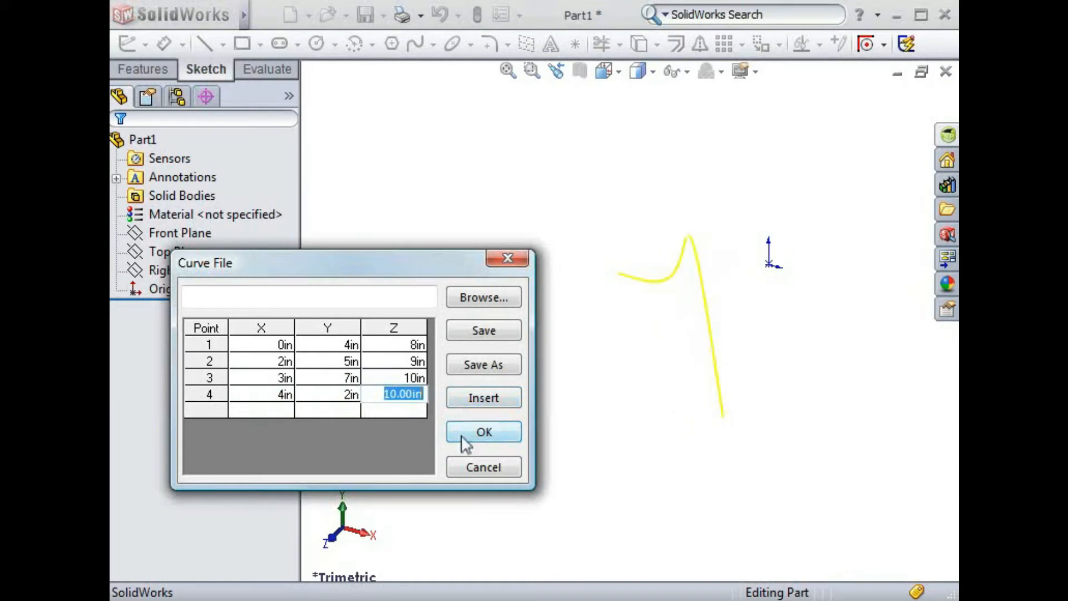
click(475, 331)
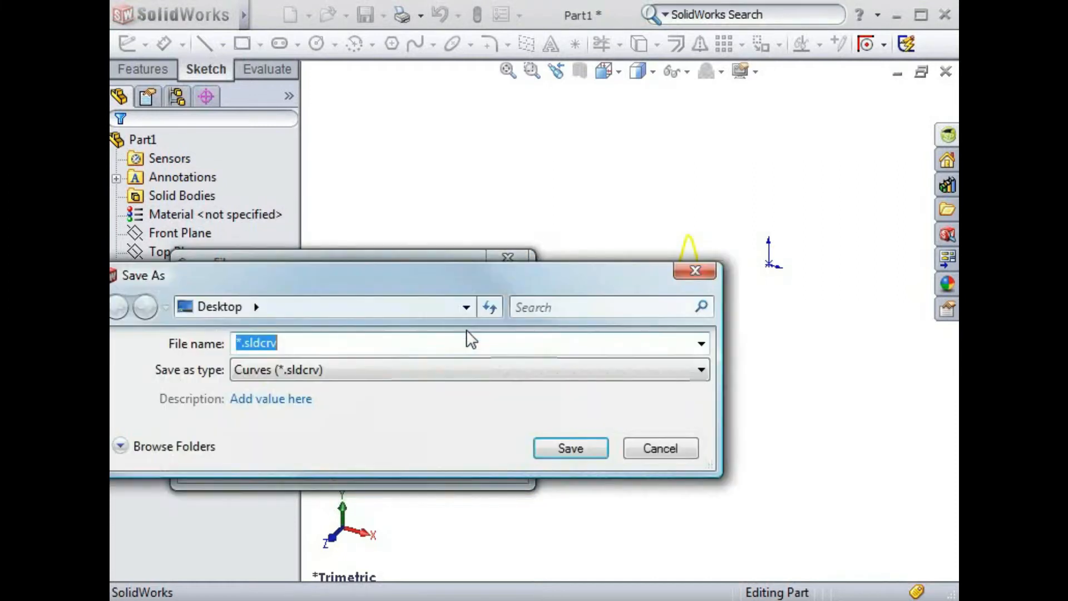
drag(363, 286, 406, 296)
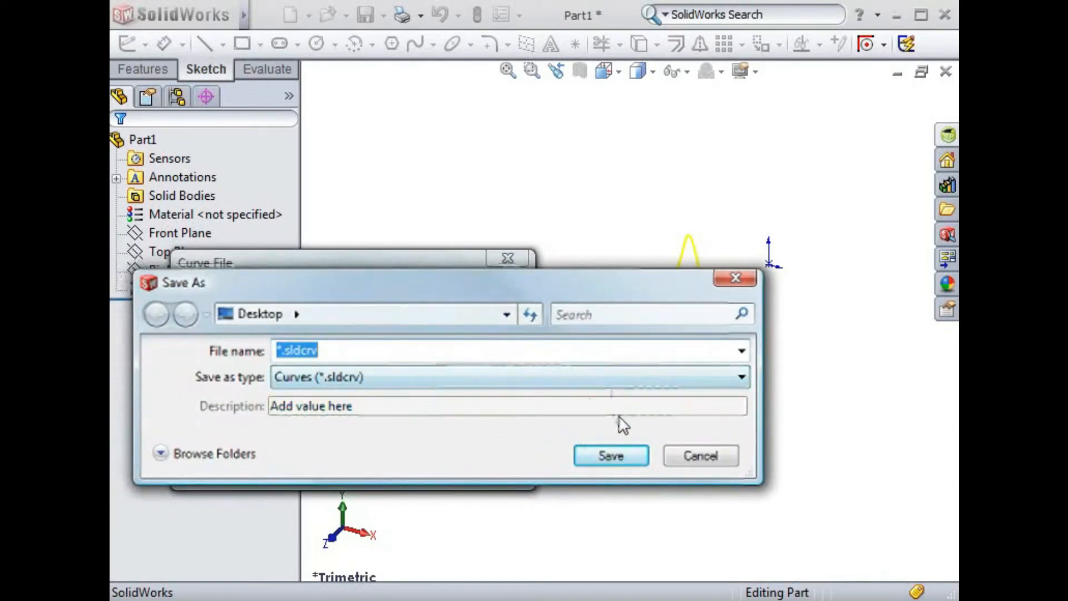
click(675, 462)
Create the curve from the four entered points and fit it in the view
click(506, 434)
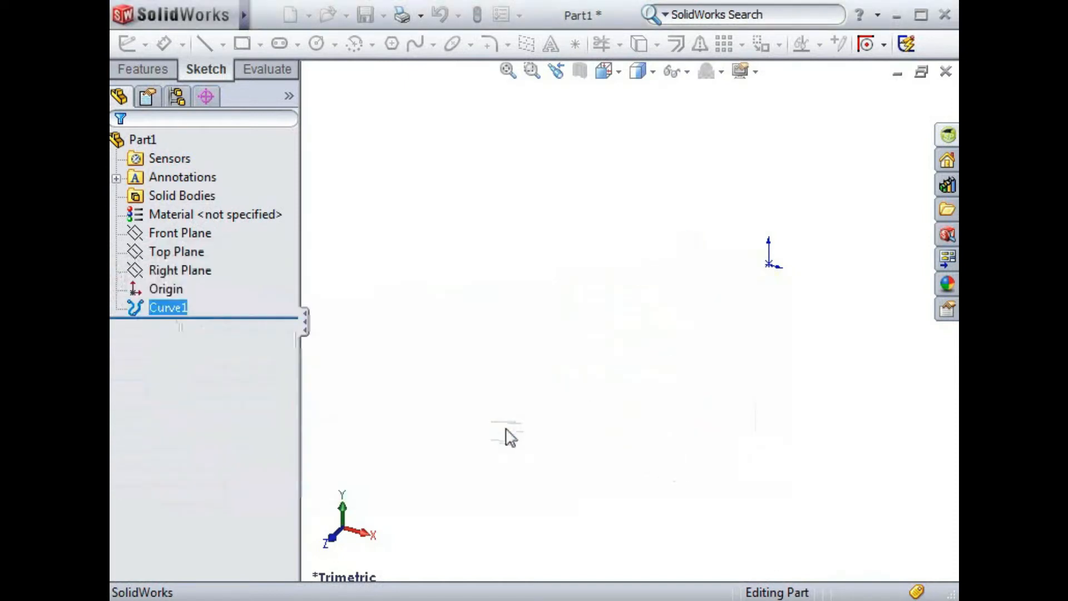
key(f)
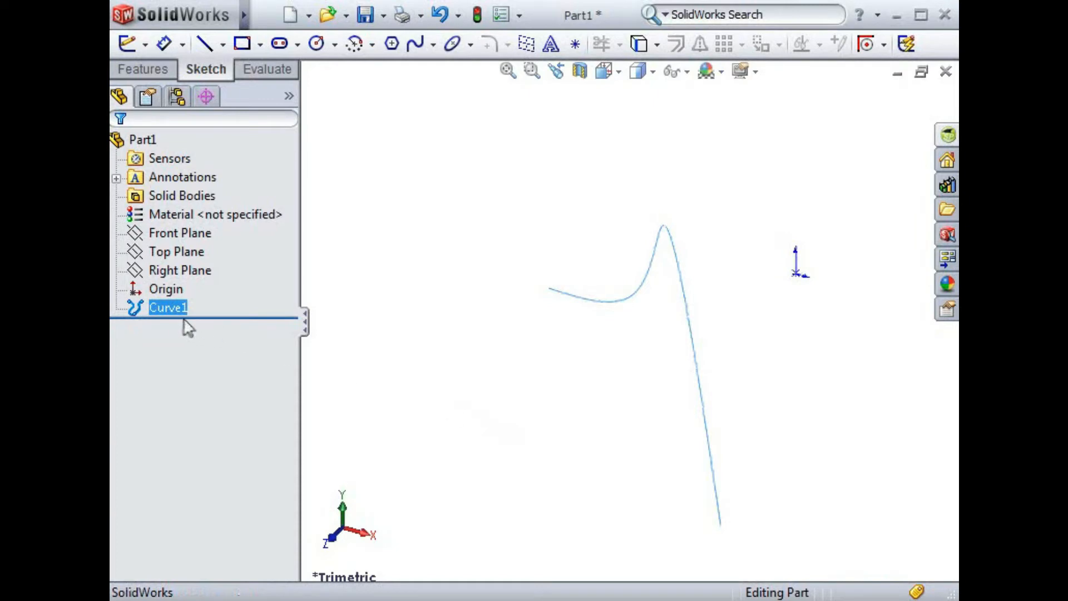
Open the curve feature's definition to review its point coordinates, and close it without changes
right_click(165, 309)
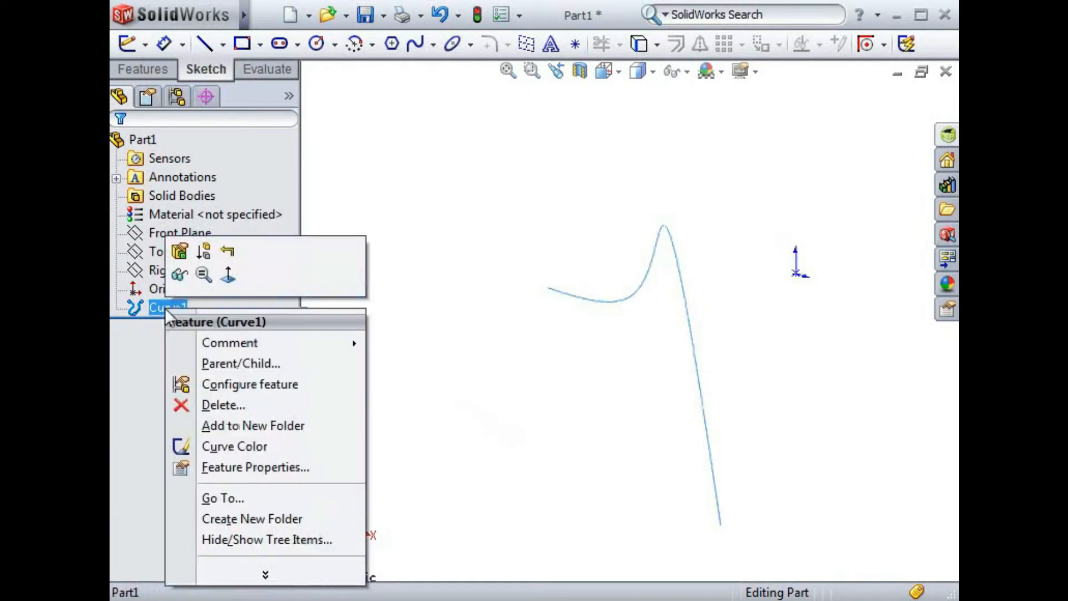
click(179, 251)
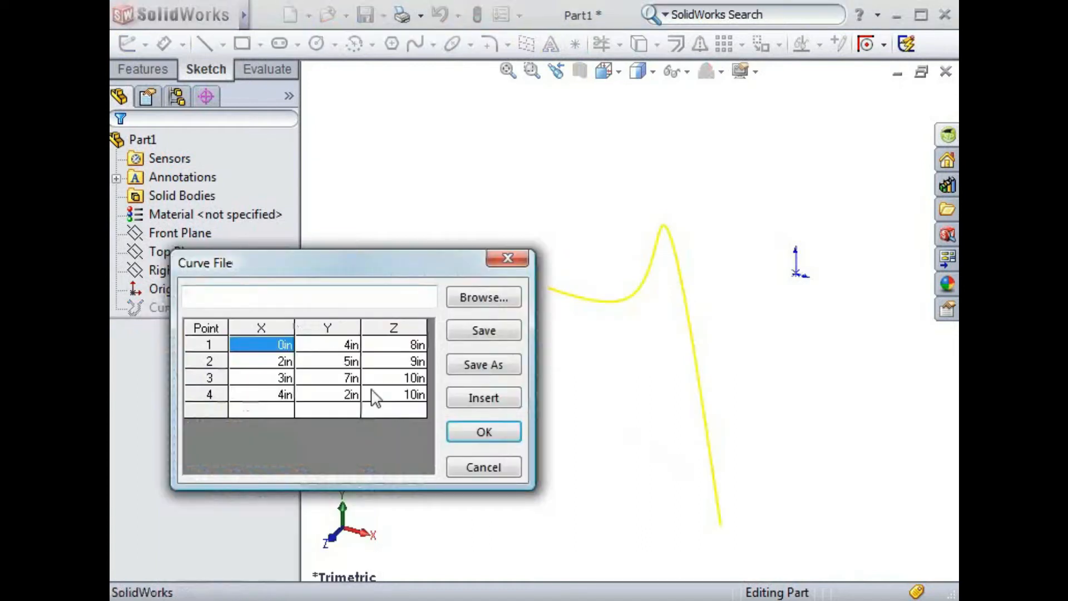
click(482, 469)
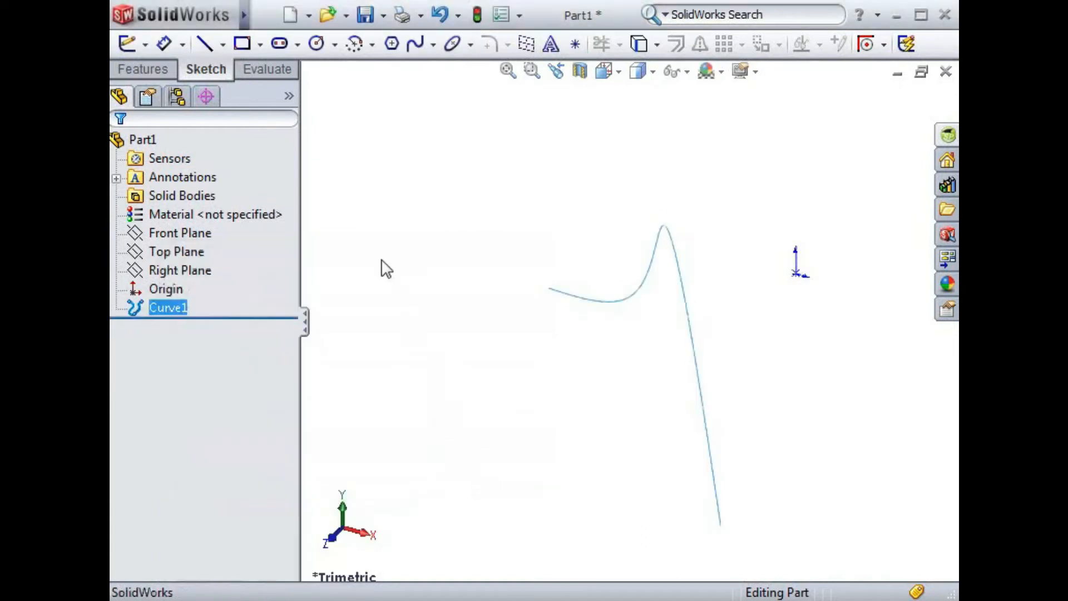
Create a new part document and start a curve through XYZ points in it
click(288, 16)
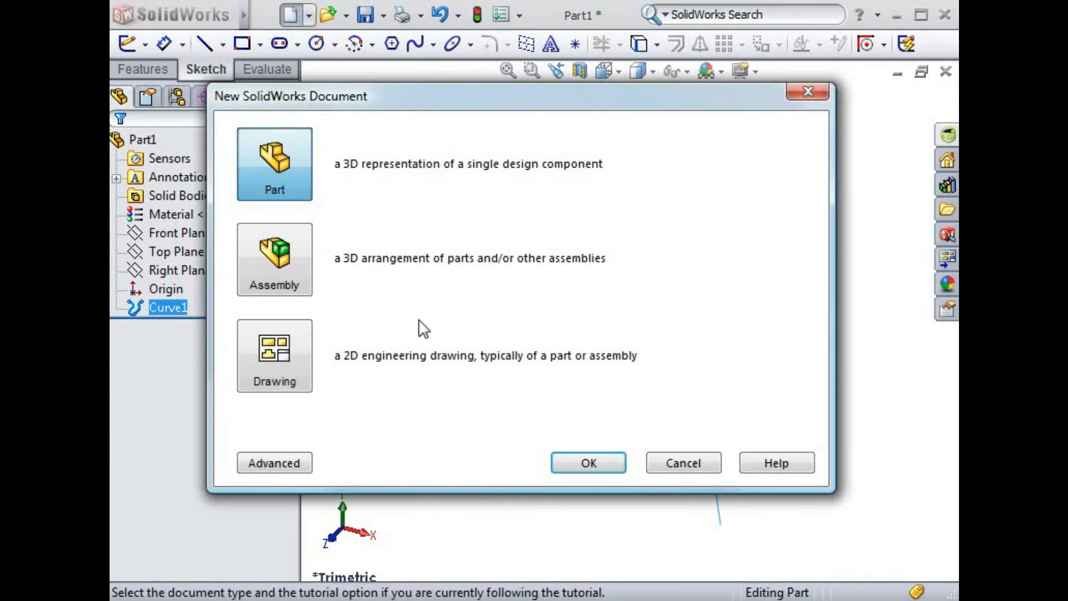
click(558, 462)
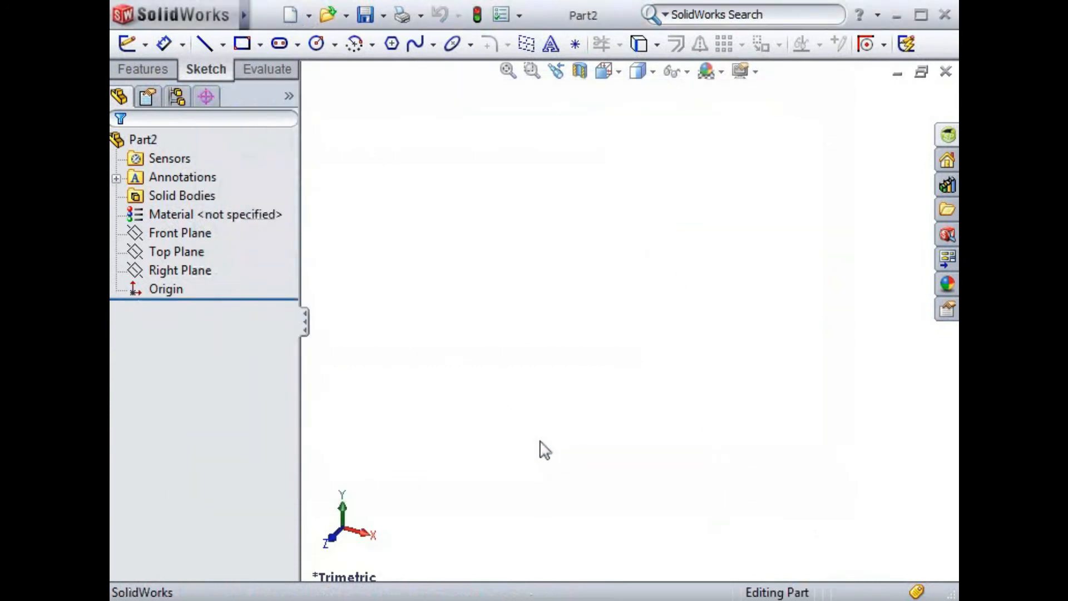
mouse_move(244, 15)
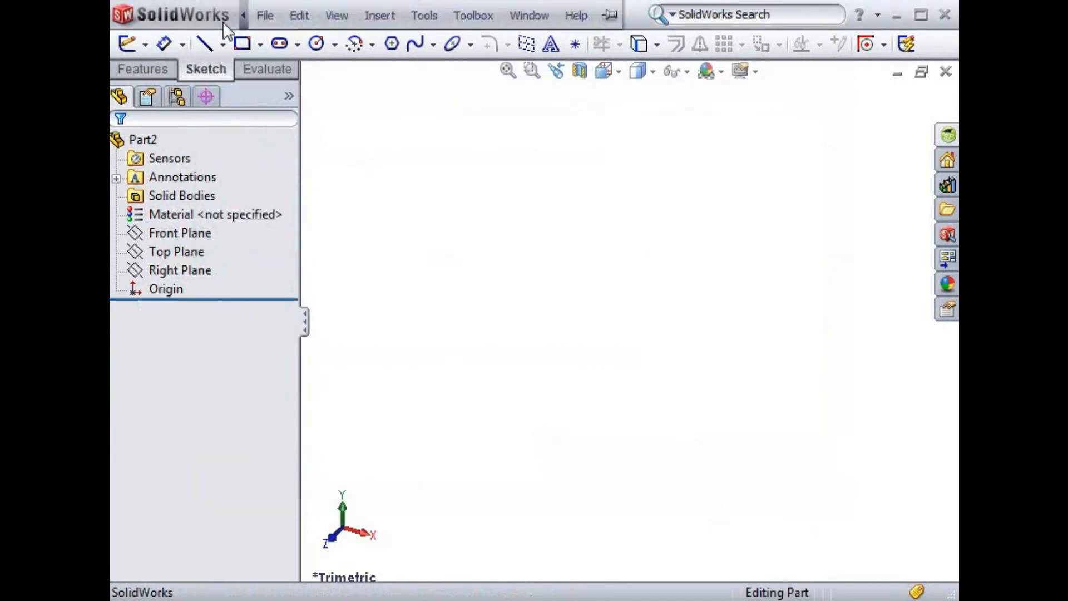
click(382, 21)
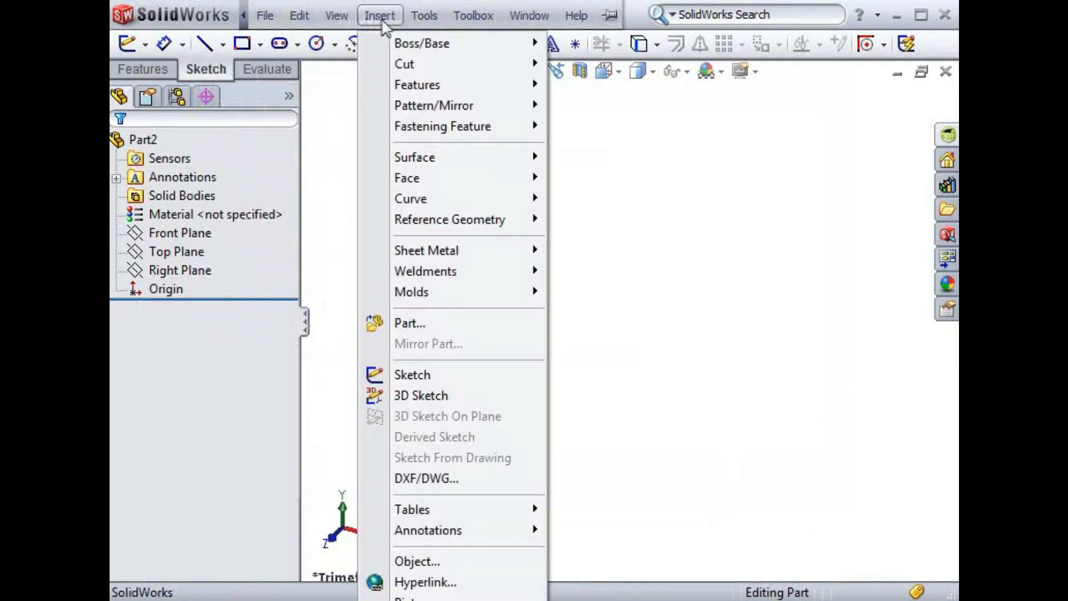
mouse_move(478, 199)
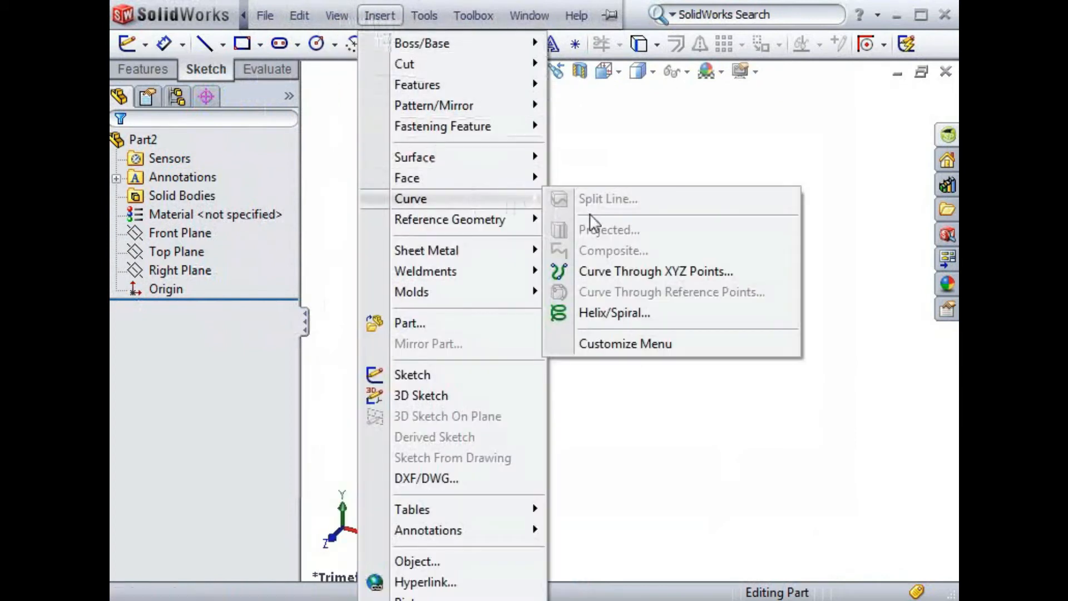
click(669, 272)
Check which file types can be loaded for the curve points, and leave the curve definition without loading a file
click(506, 297)
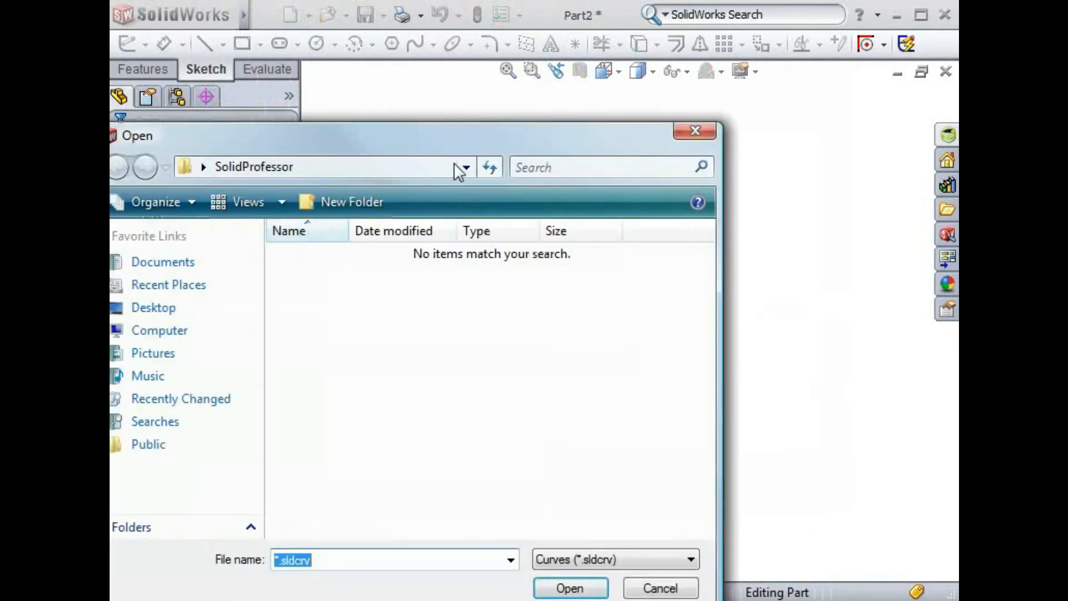
drag(440, 135, 527, 72)
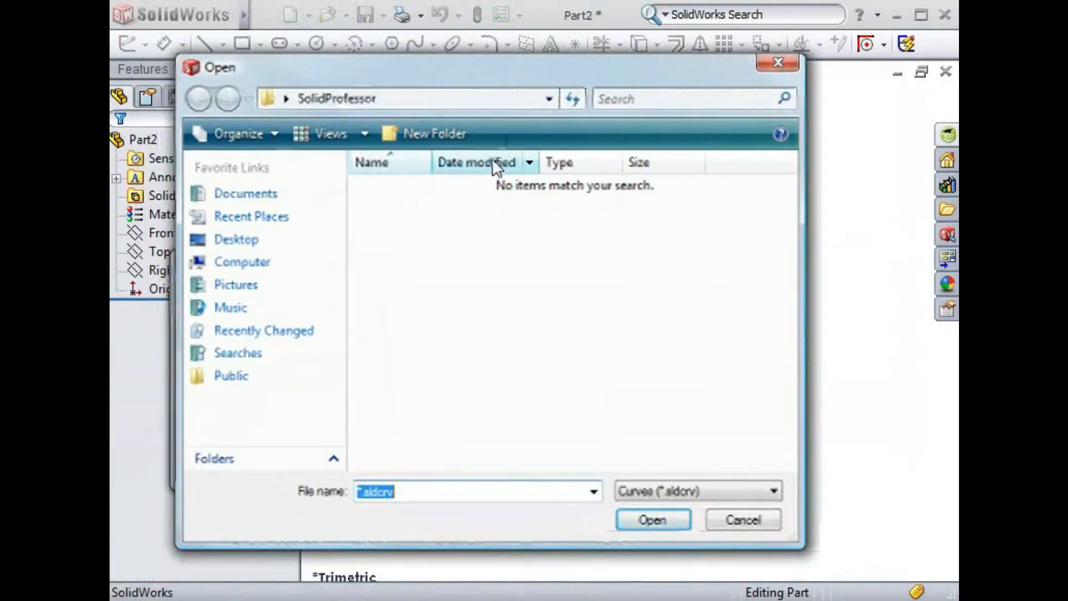
click(425, 494)
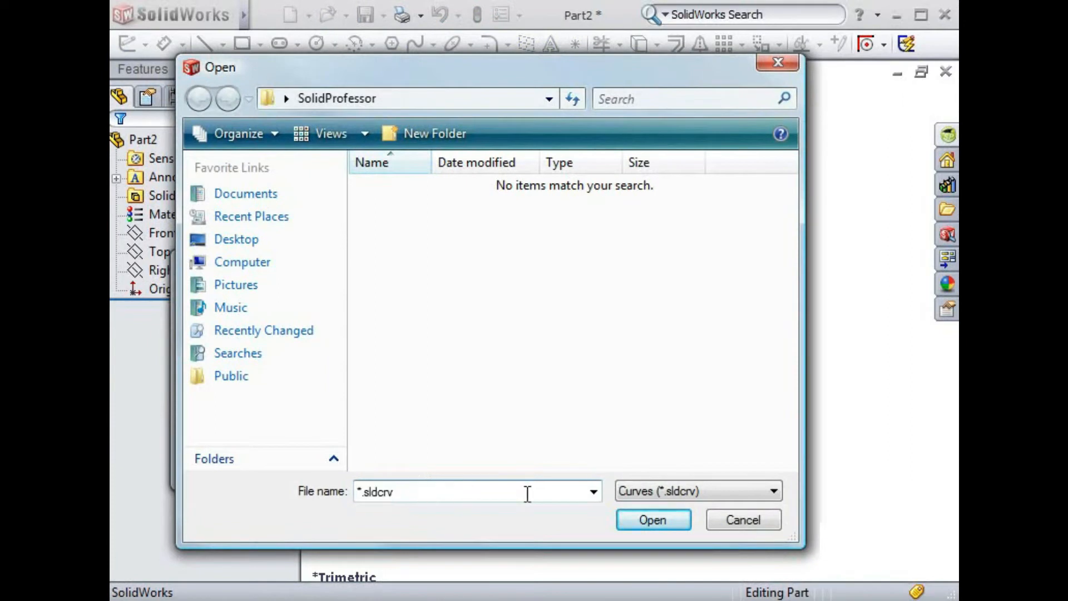
click(774, 492)
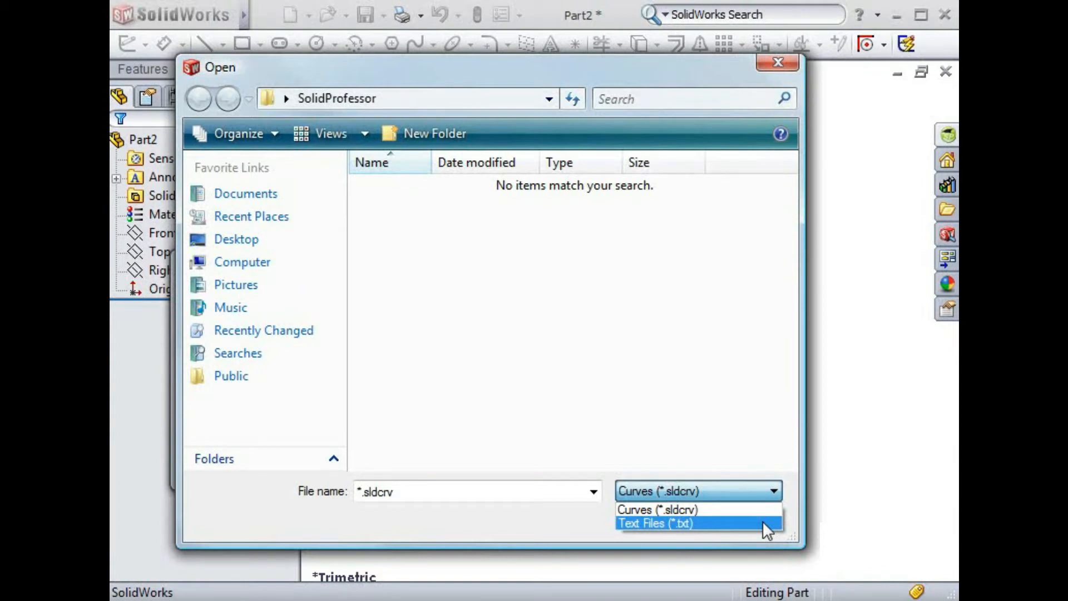
click(757, 510)
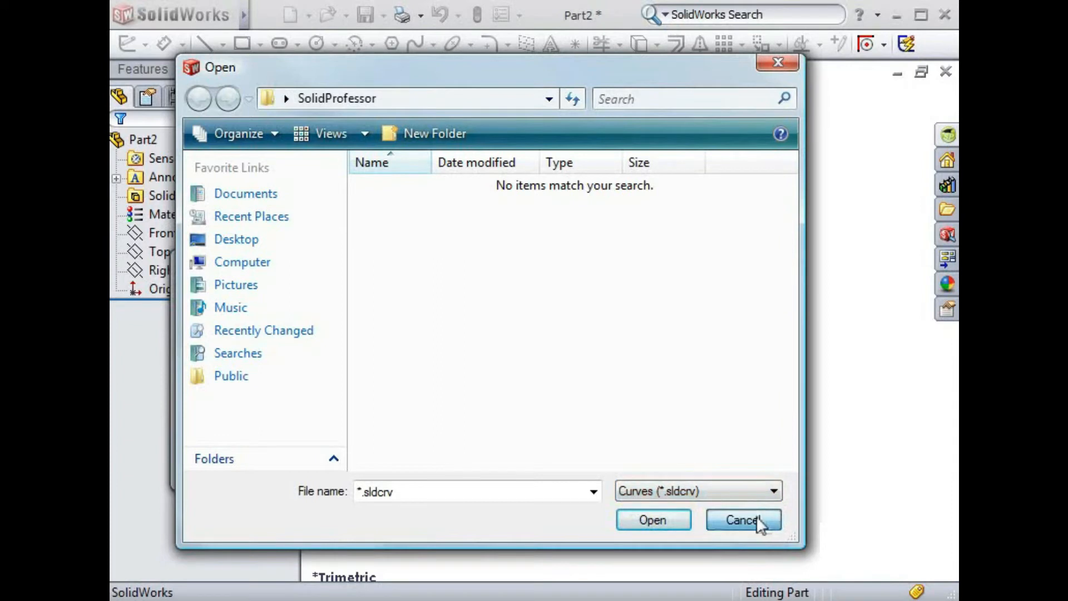
click(757, 518)
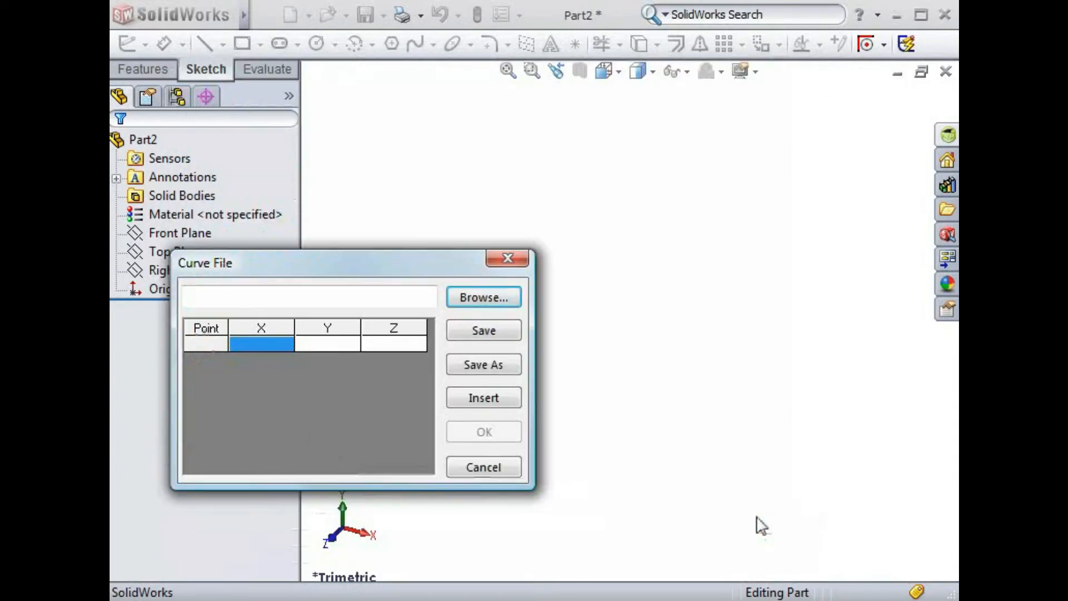
click(511, 469)
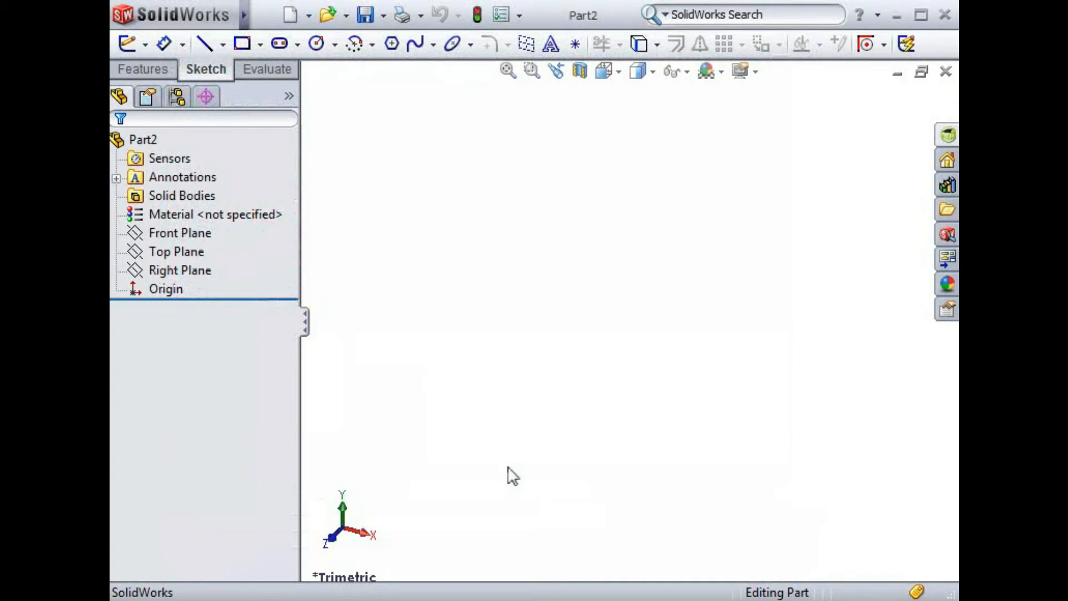
Switch to the Excel spreadsheet of coordinates and examine how cells A1, B1 and C1 are defined
key(alt+Tab)
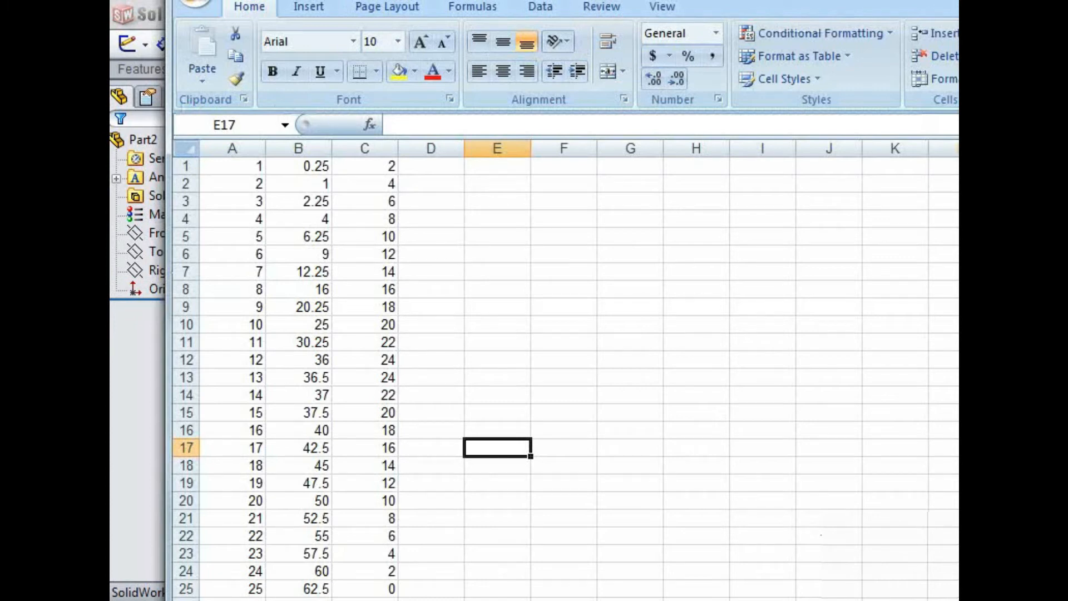
click(239, 170)
click(298, 167)
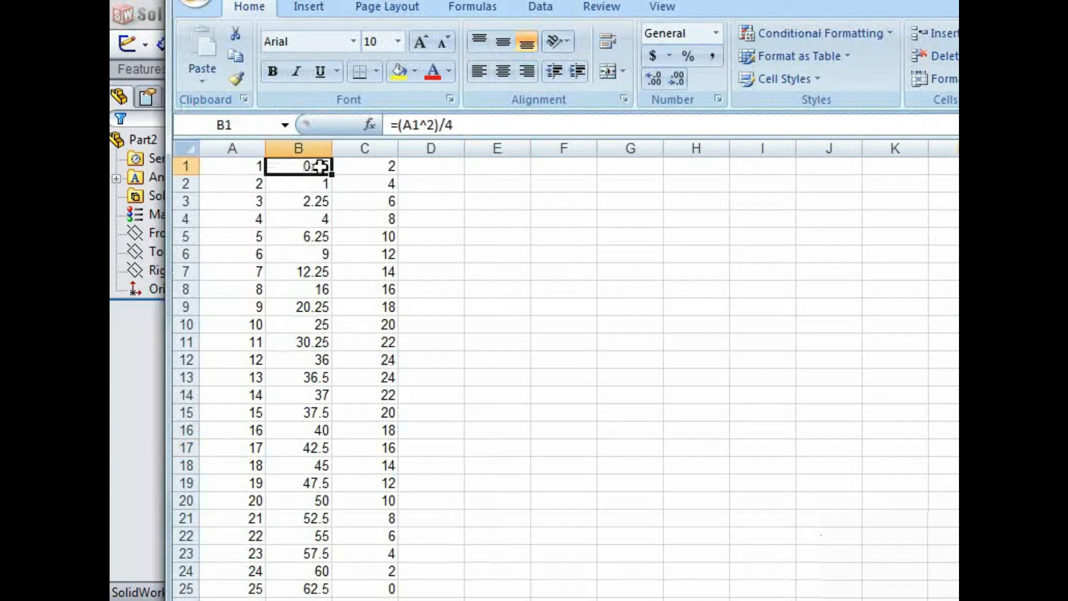
click(357, 165)
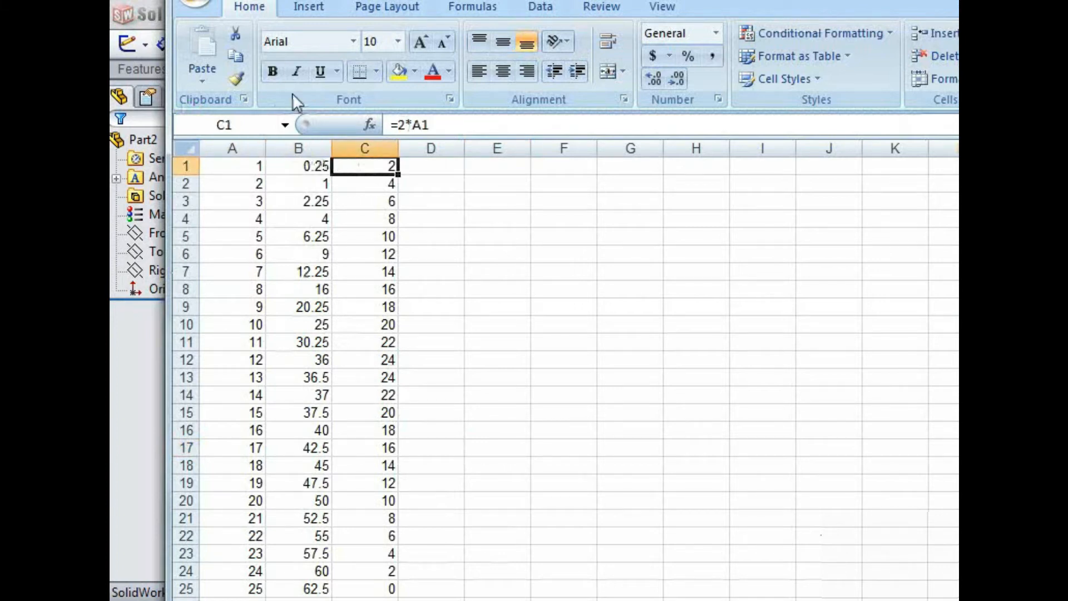
Save the spreadsheet as the Text (Tab delimited) file "Excel Spreadsheet" in the Advanced Parts folder
click(209, 3)
click(244, 214)
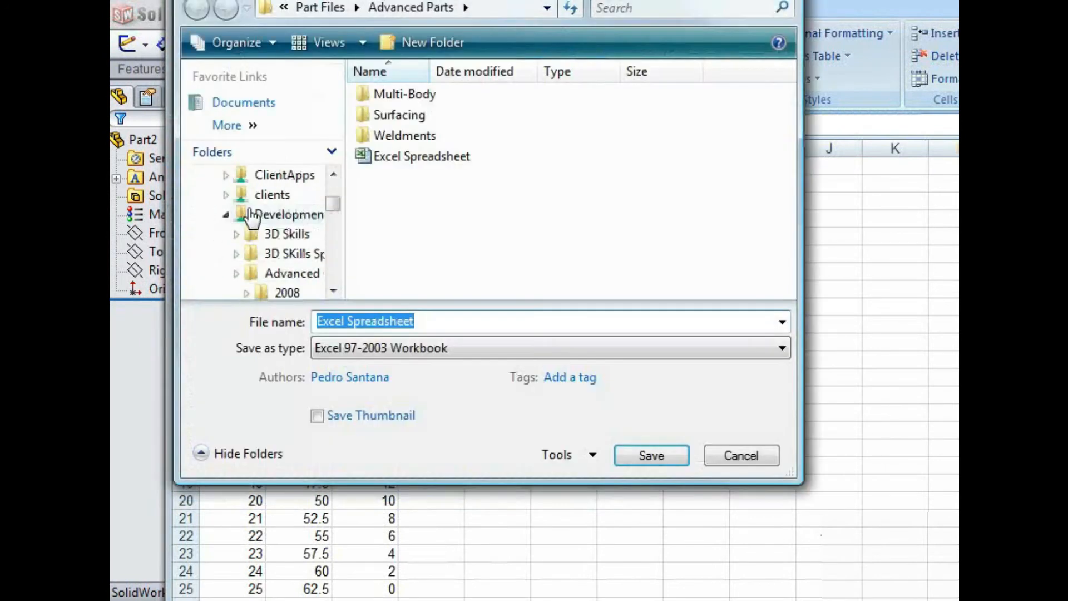
click(502, 352)
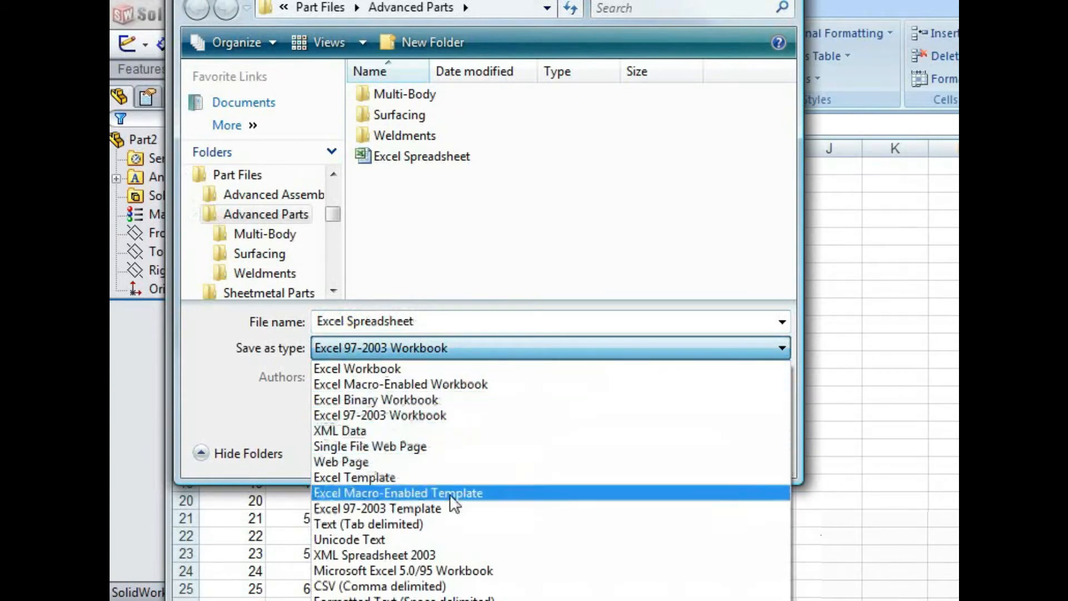
click(443, 525)
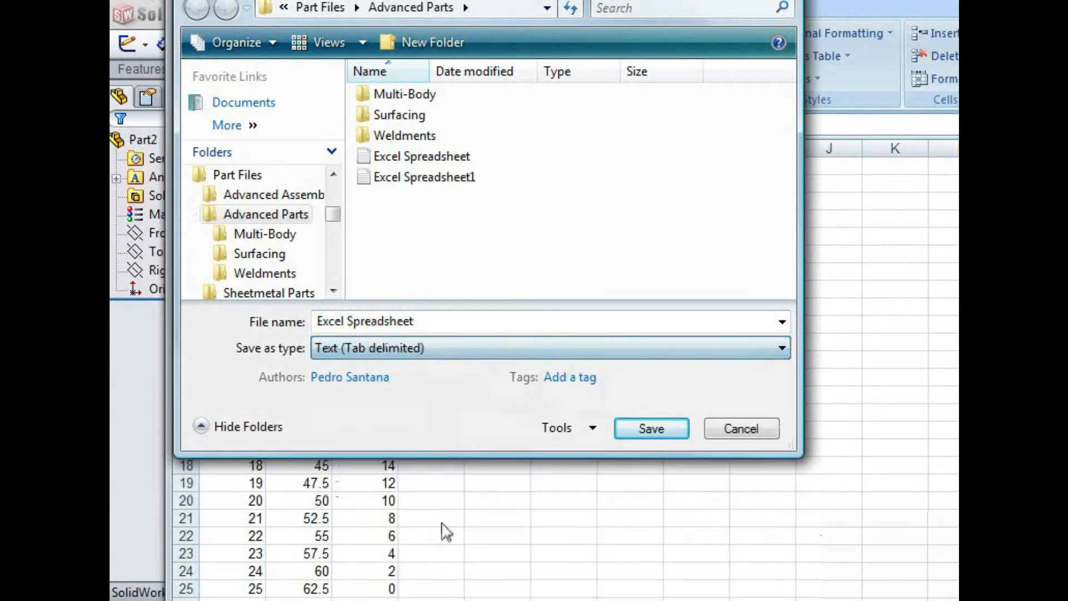
click(651, 429)
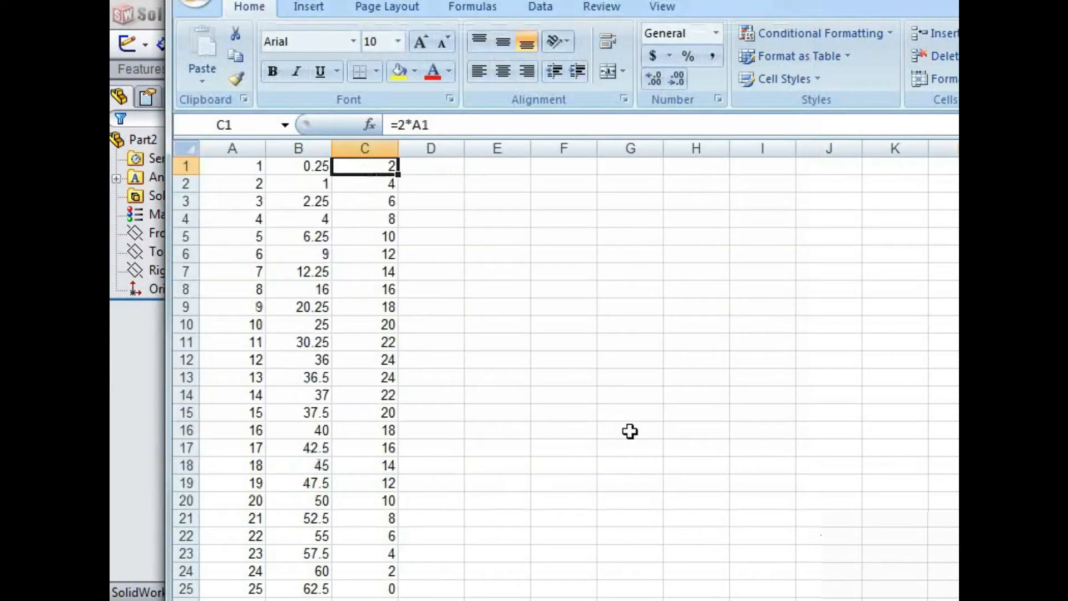
Switch back to SolidWorks and start a curve through XYZ points in the empty part
click(148, 323)
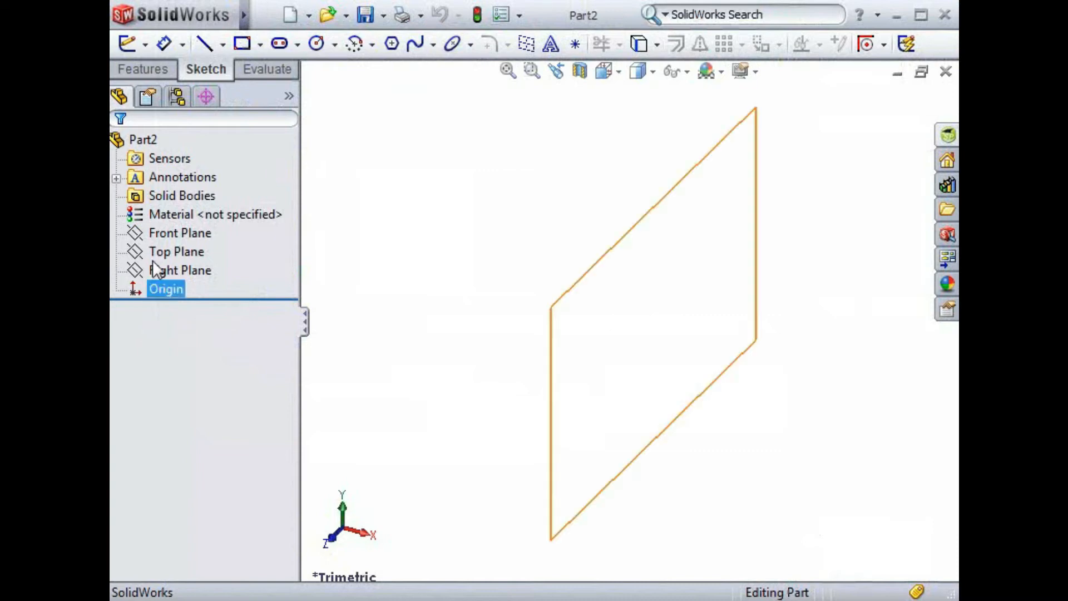
mouse_move(198, 16)
click(308, 15)
mouse_move(376, 17)
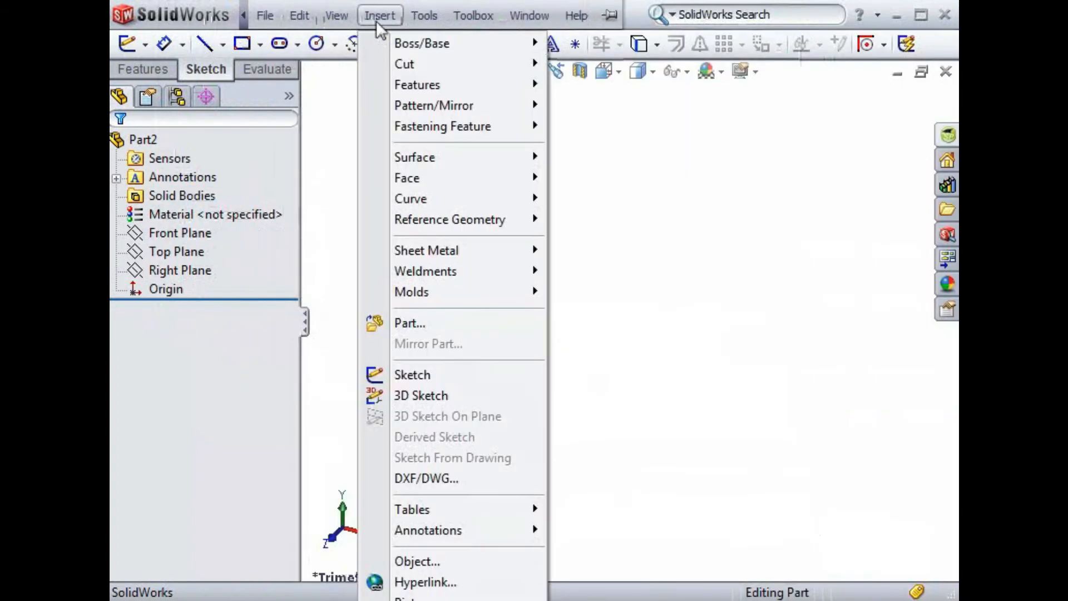
mouse_move(473, 198)
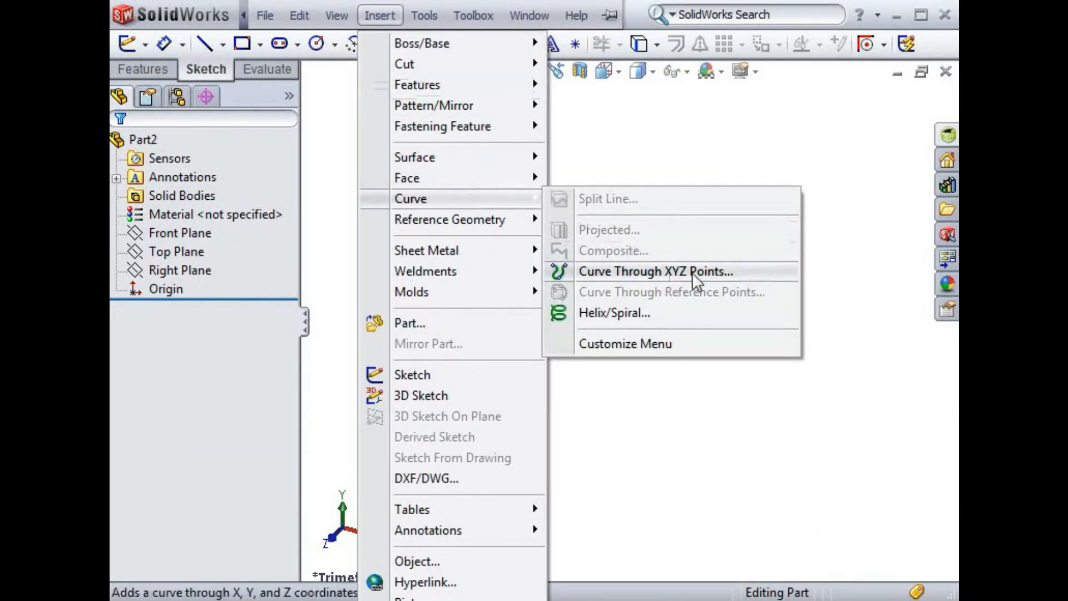
click(720, 278)
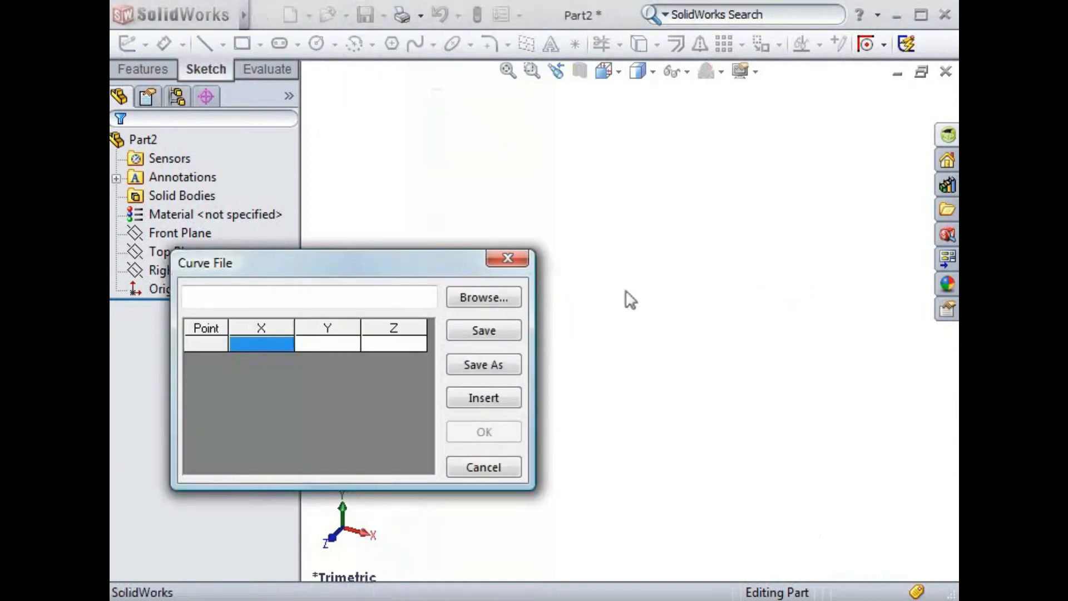
Load the curve points from the "Excel Spreadsheet" text file in Advanced Parts, create the curve and fit it in the view
click(507, 299)
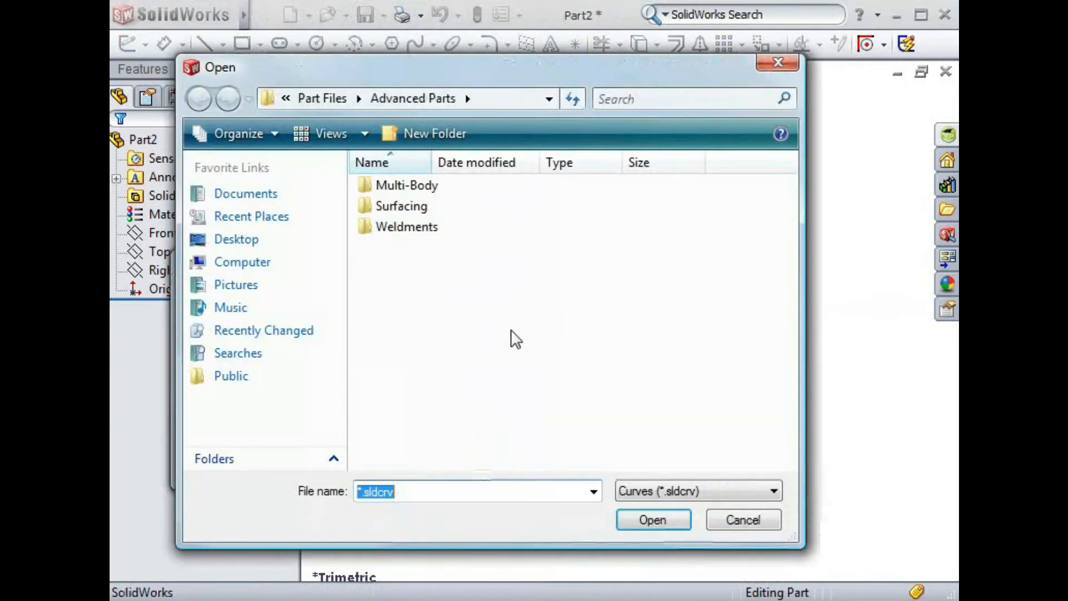
click(774, 491)
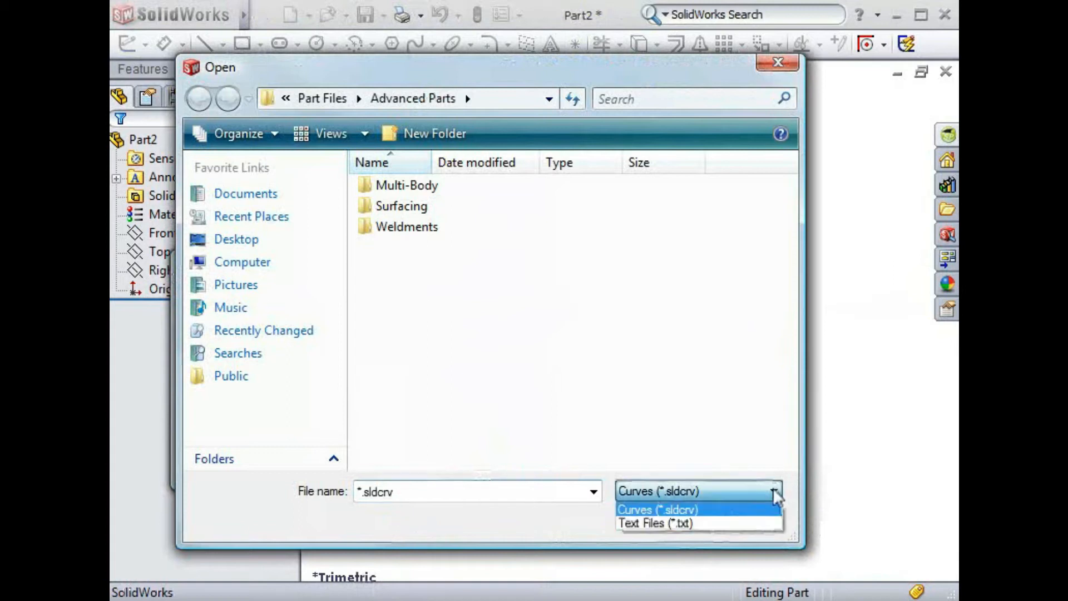
click(770, 523)
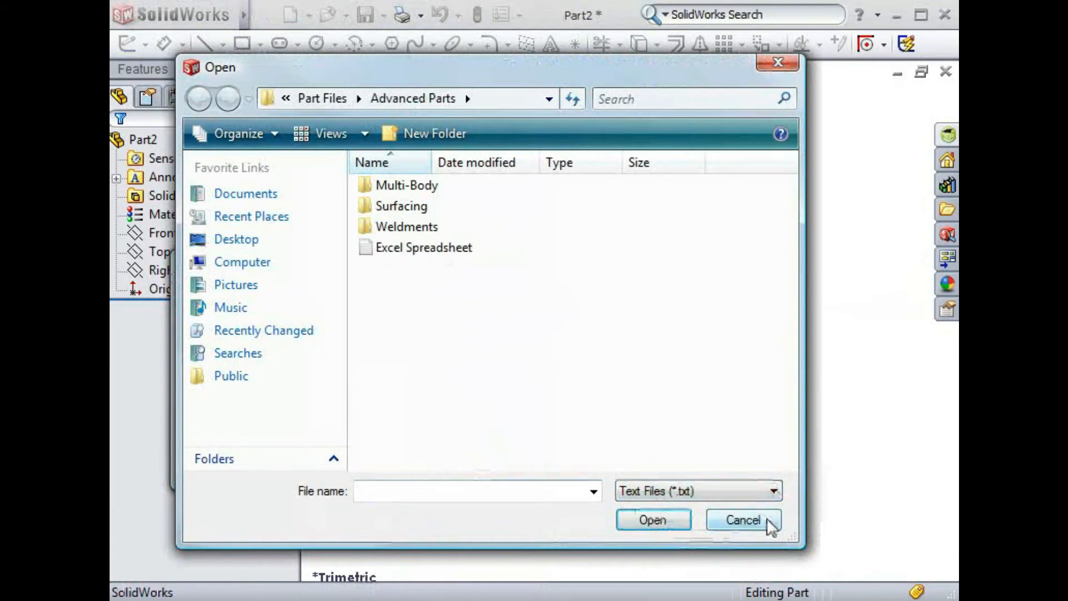
click(452, 251)
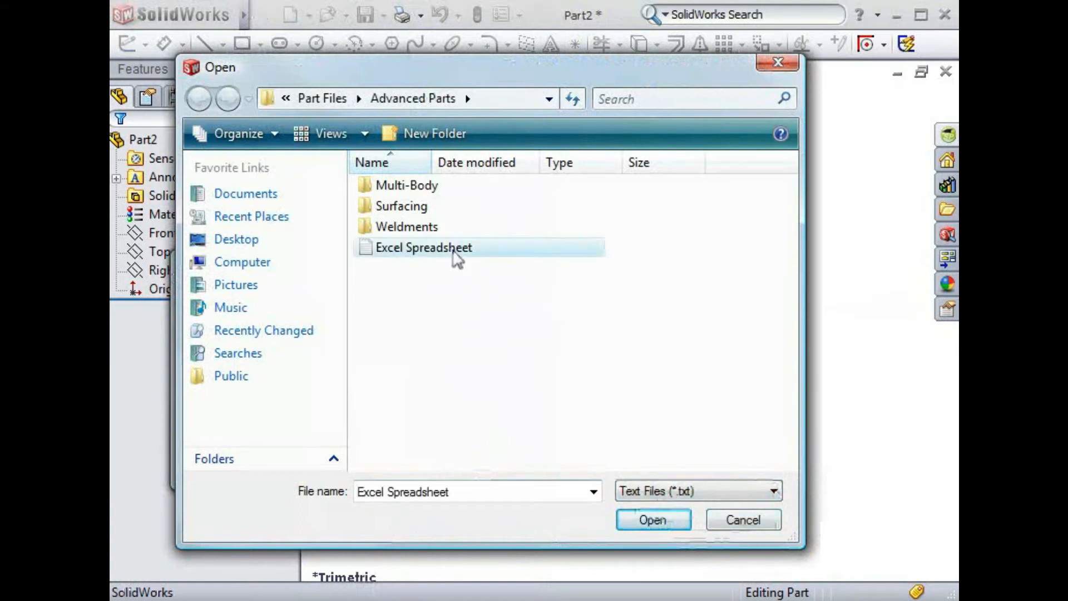
click(651, 518)
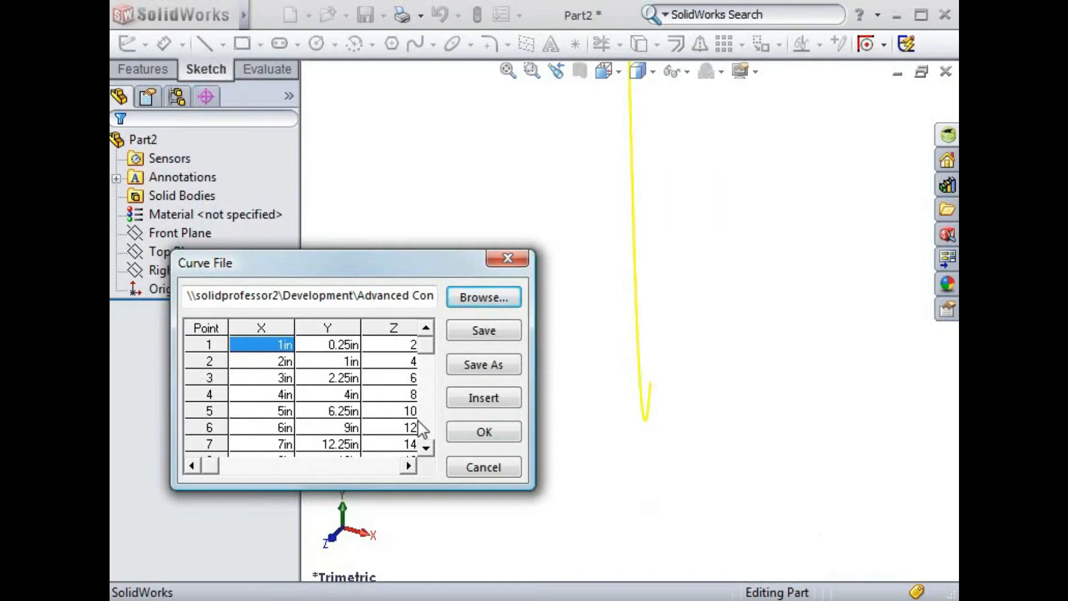
click(478, 433)
key(f)
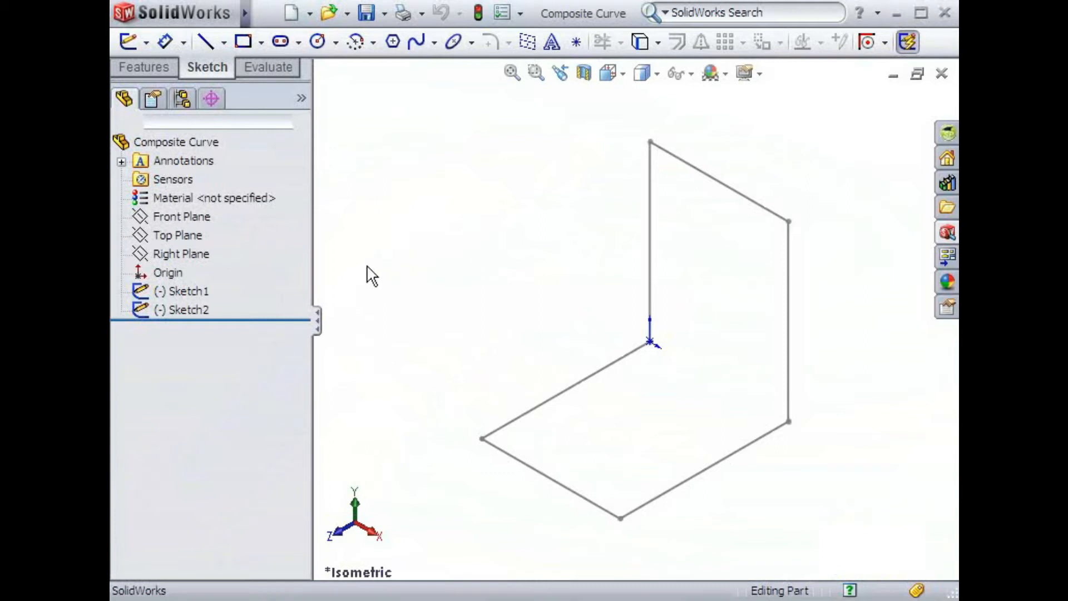
Examine which lines belong to Sketch2 and Sketch1 in the Composite Curve part, and clear the selection
click(207, 309)
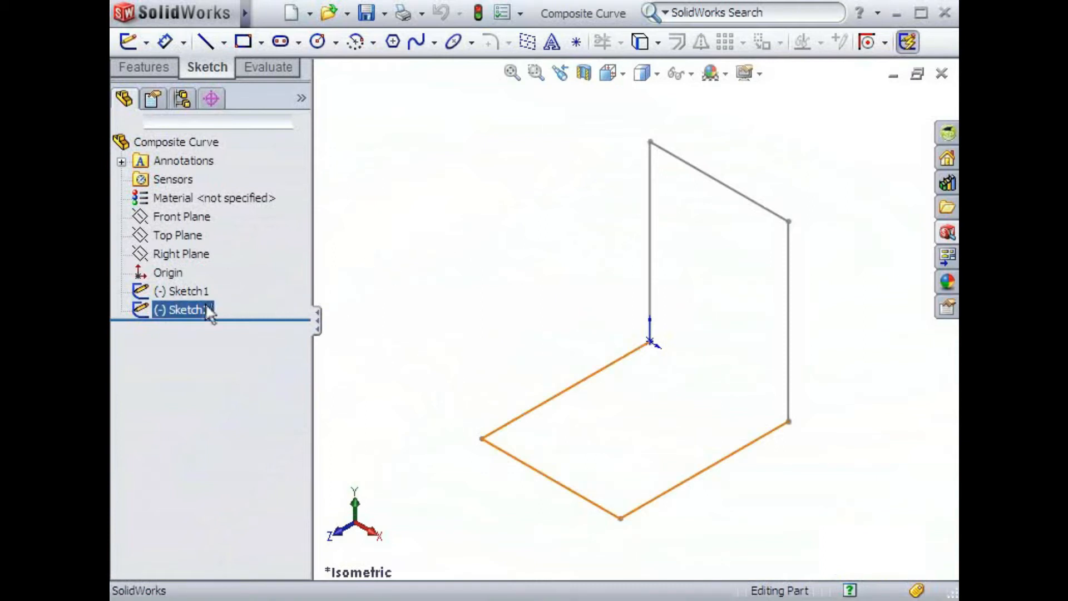
click(200, 290)
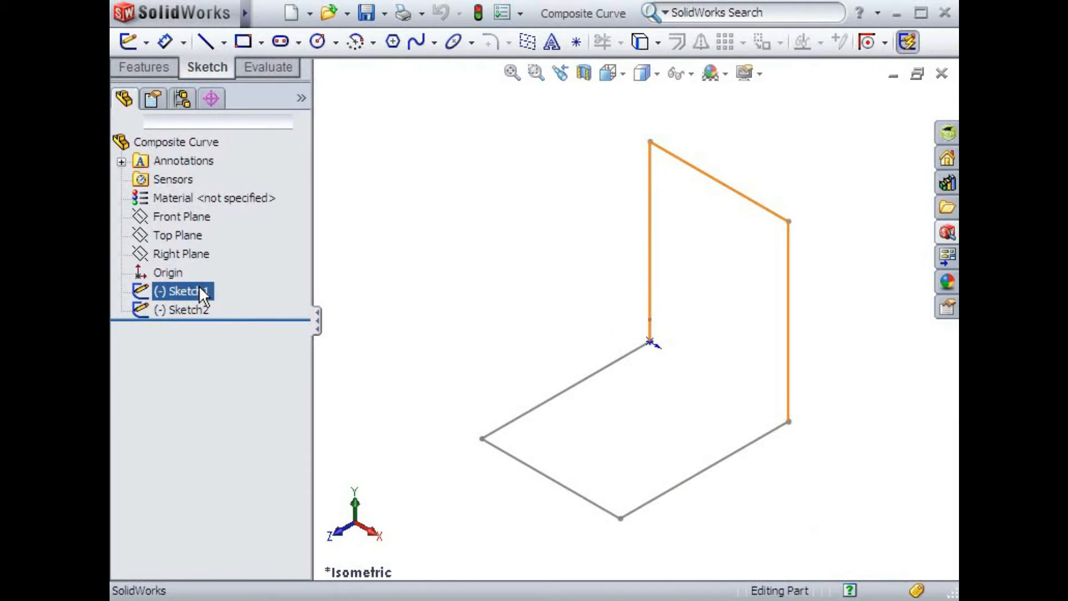
key(Escape)
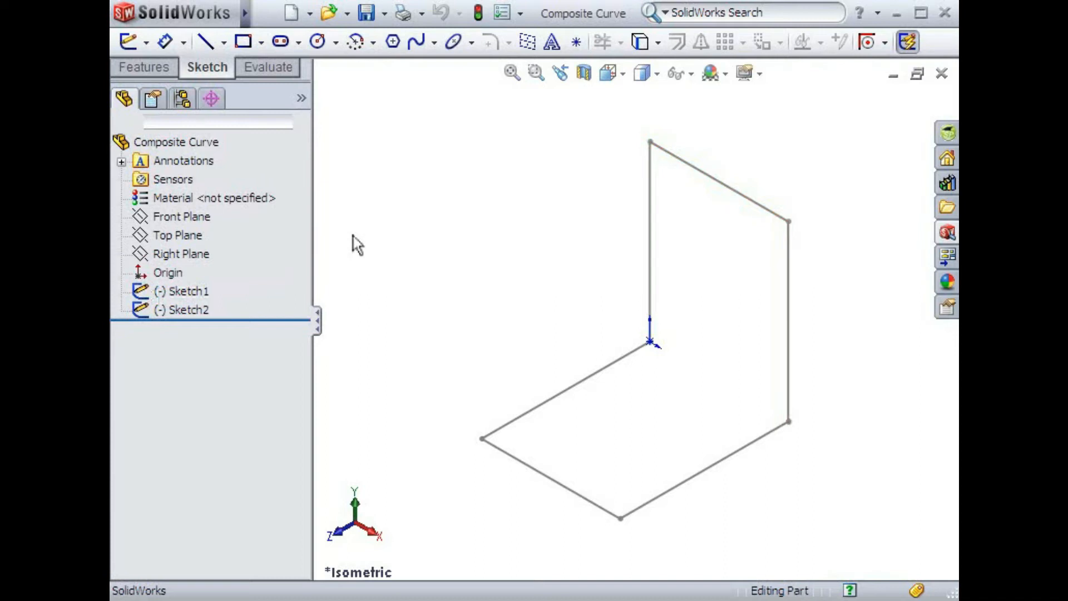
Compare the swept tubes in Composite Curve - Sample 1 and Sample 2, and return to the Composite Curve part
key(ctrl+Tab)
key(ctrl+Tab)
key(ctrl+Tab)
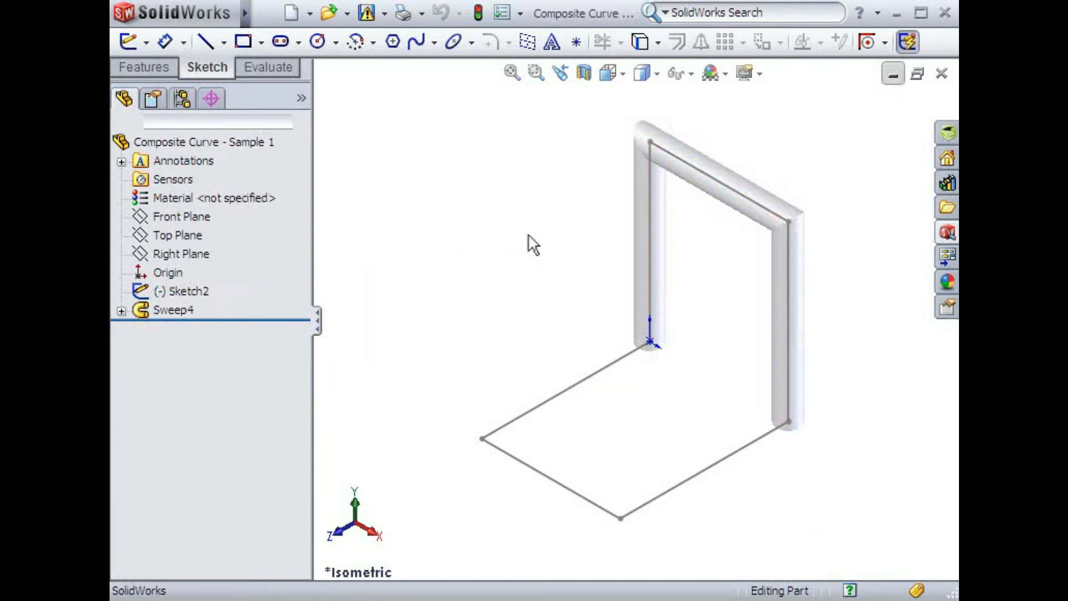
key(ctrl+Tab)
key(ctrl+Tab)
key(ctrl+Tab)
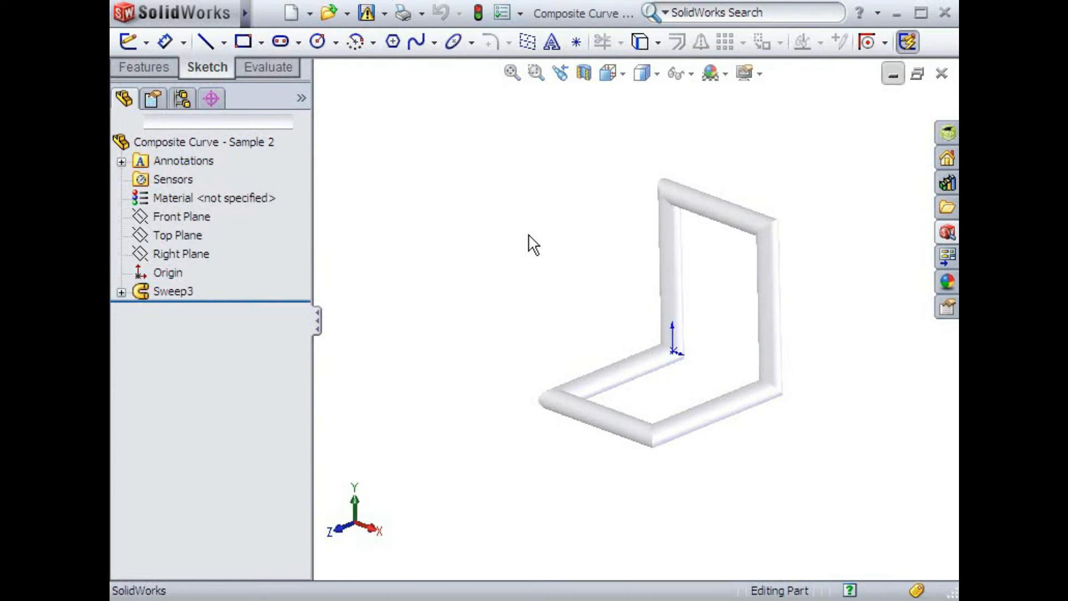
key(ctrl+Tab)
key(ctrl+Tab)
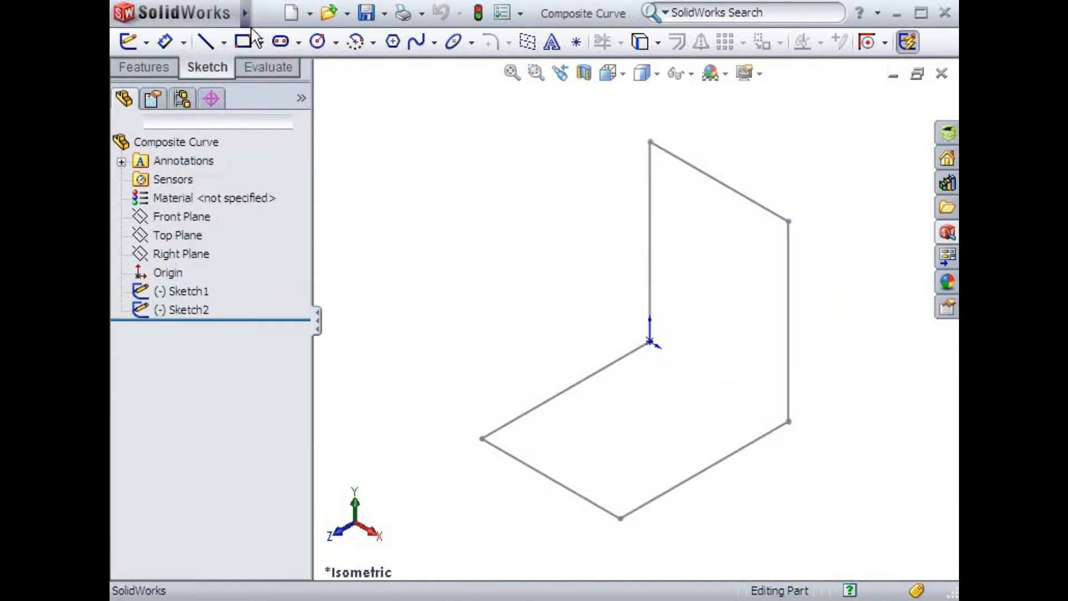
Create a composite curve joining Sketch1 and Sketch2 in the Composite Curve part, and clear the selection
click(266, 13)
mouse_move(374, 15)
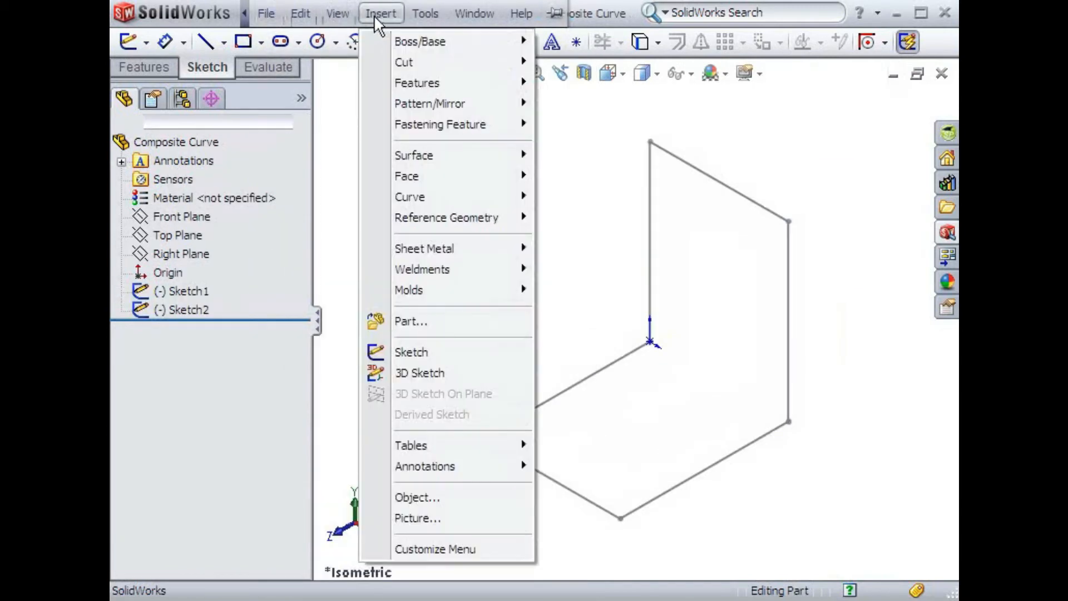
mouse_move(385, 197)
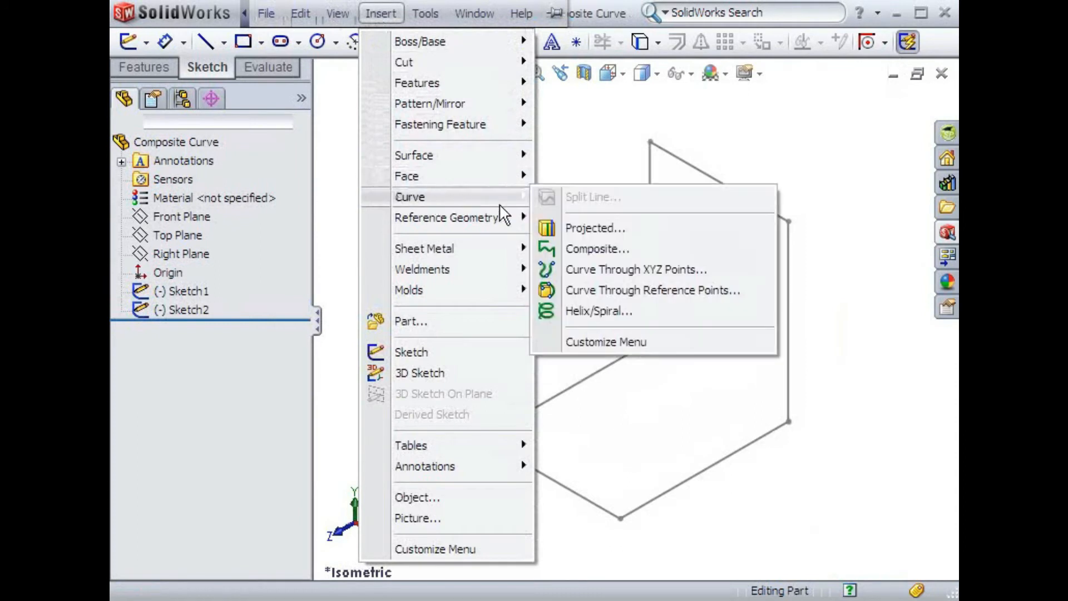
click(554, 247)
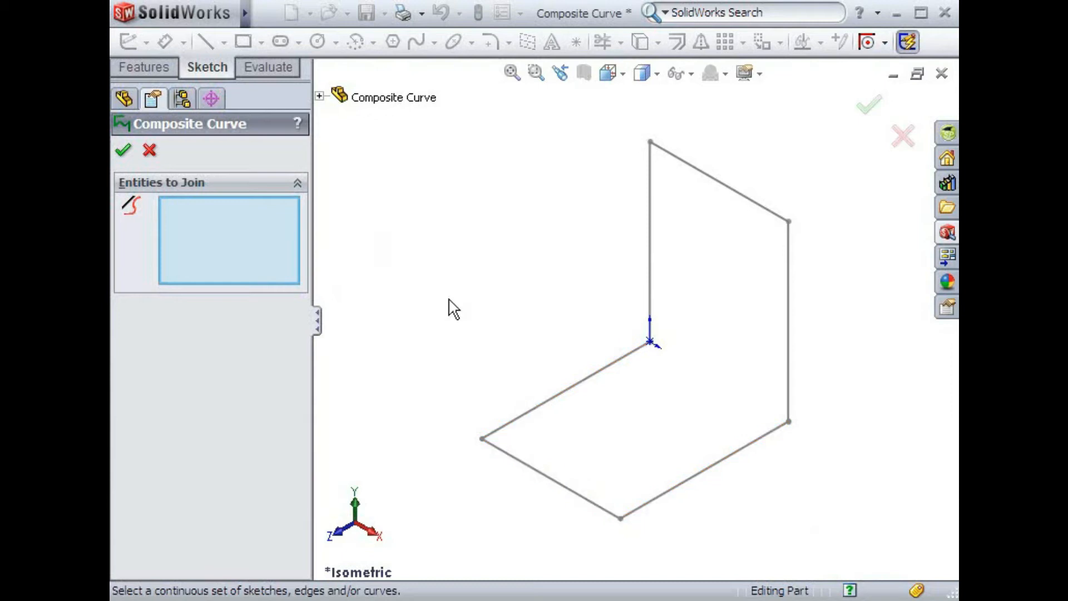
click(321, 97)
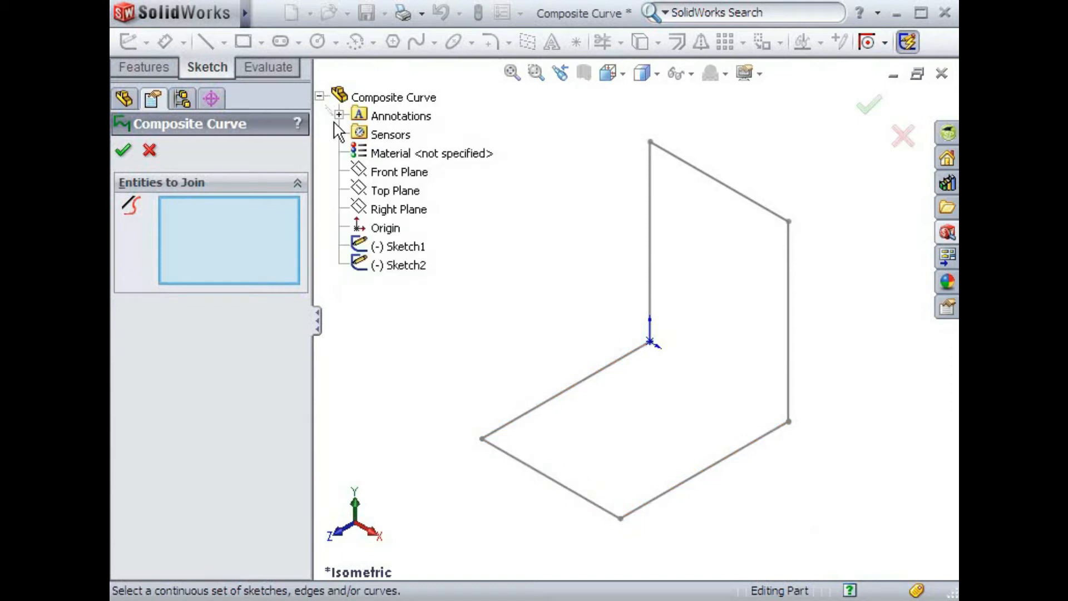
click(376, 247)
click(378, 265)
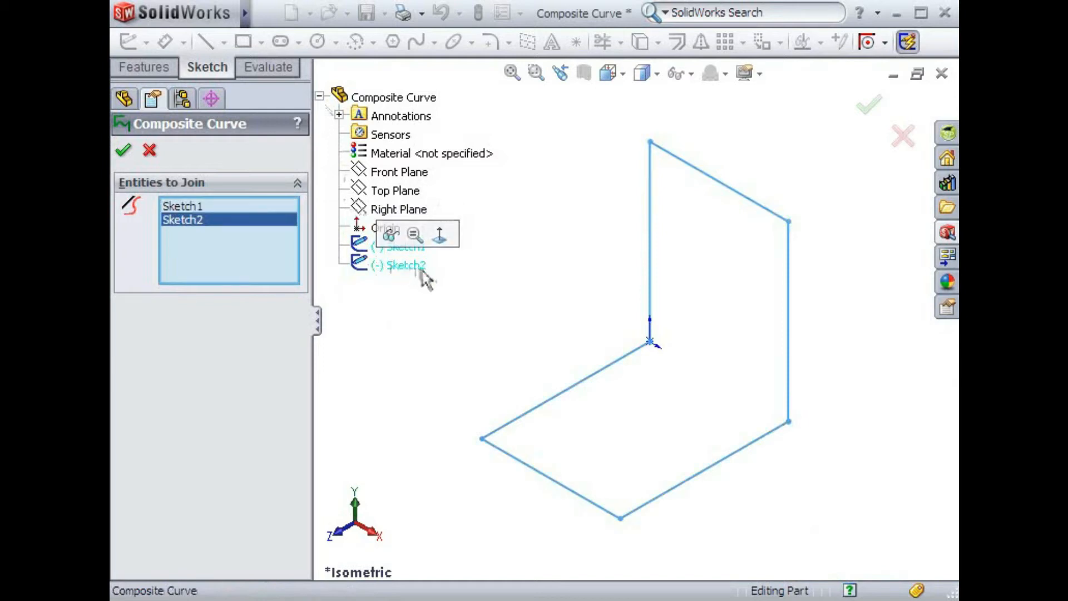
click(123, 149)
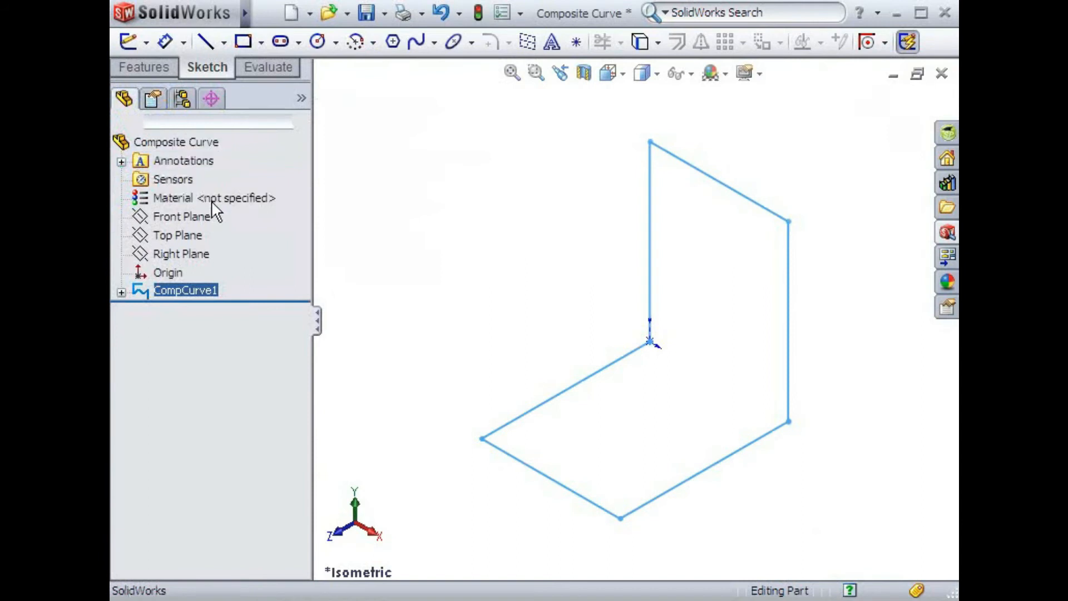
click(338, 245)
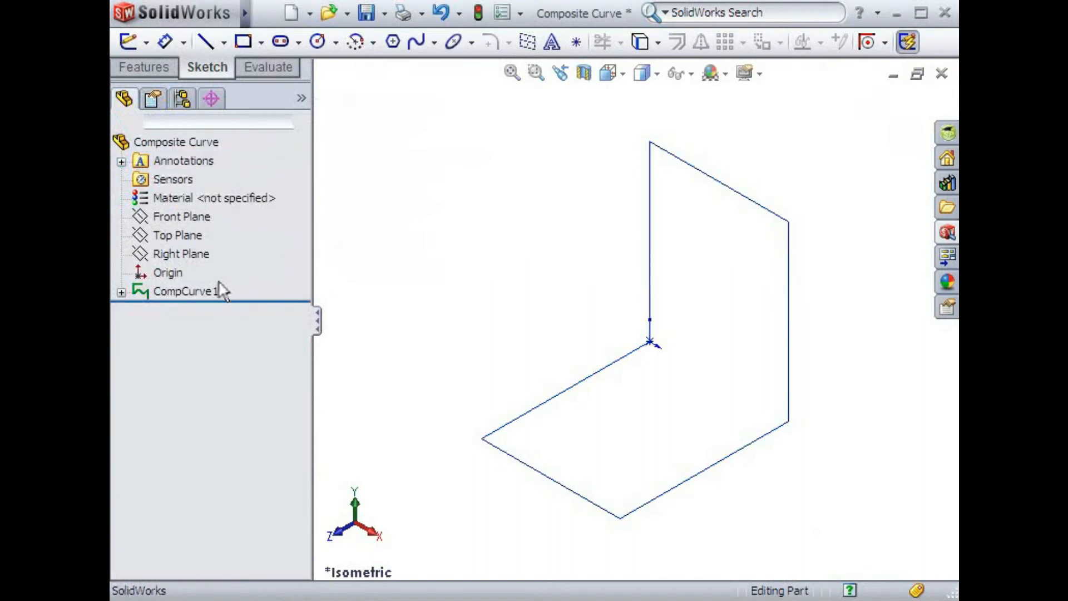
Inspect the sketches contained in the composite curve, and switch to the Composite Curve2 part
click(208, 292)
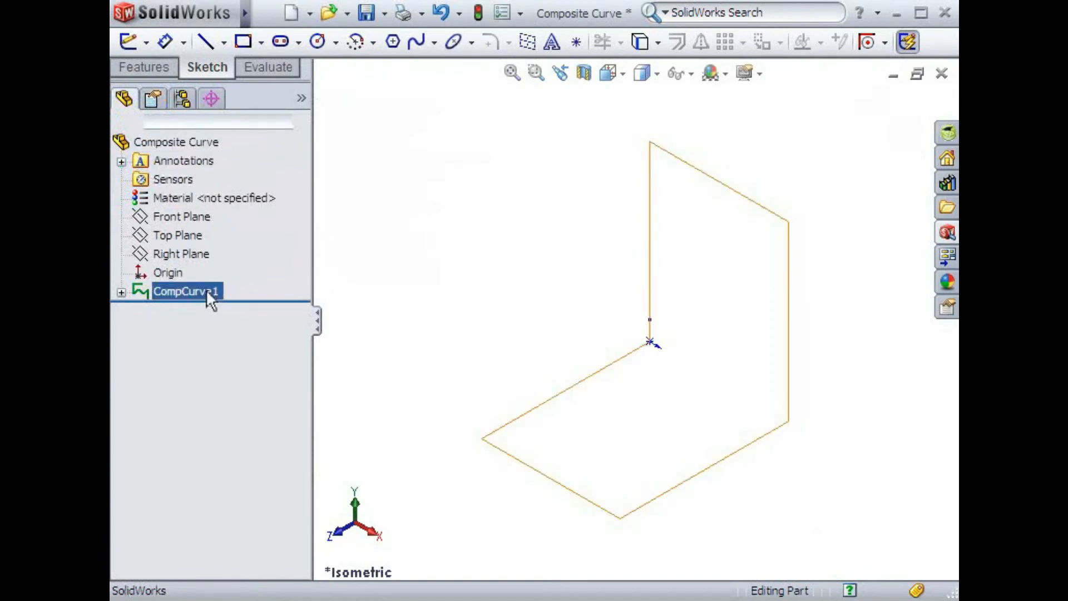
click(122, 292)
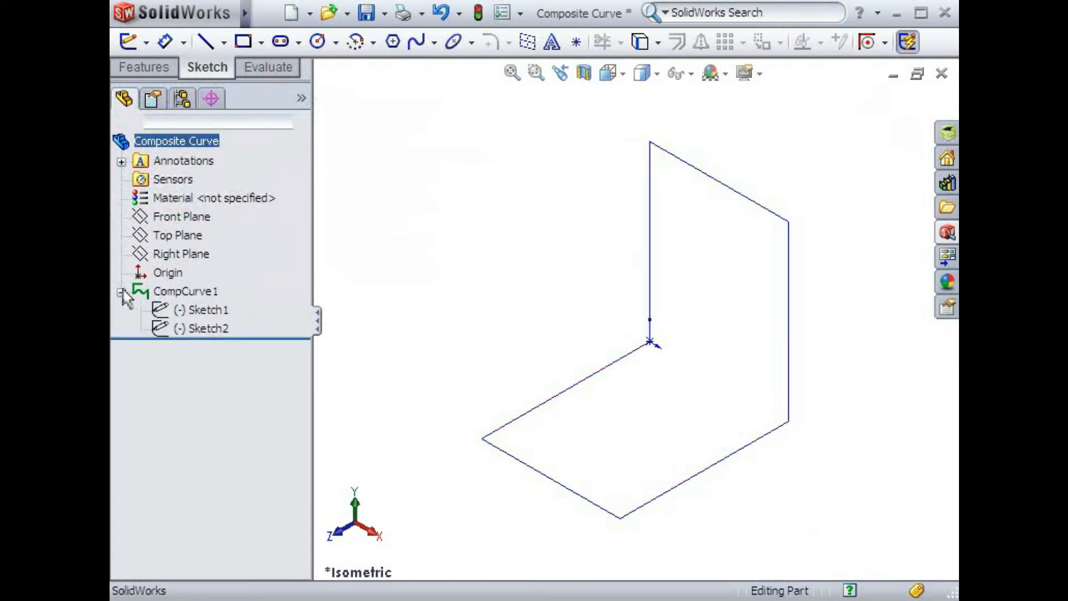
click(121, 293)
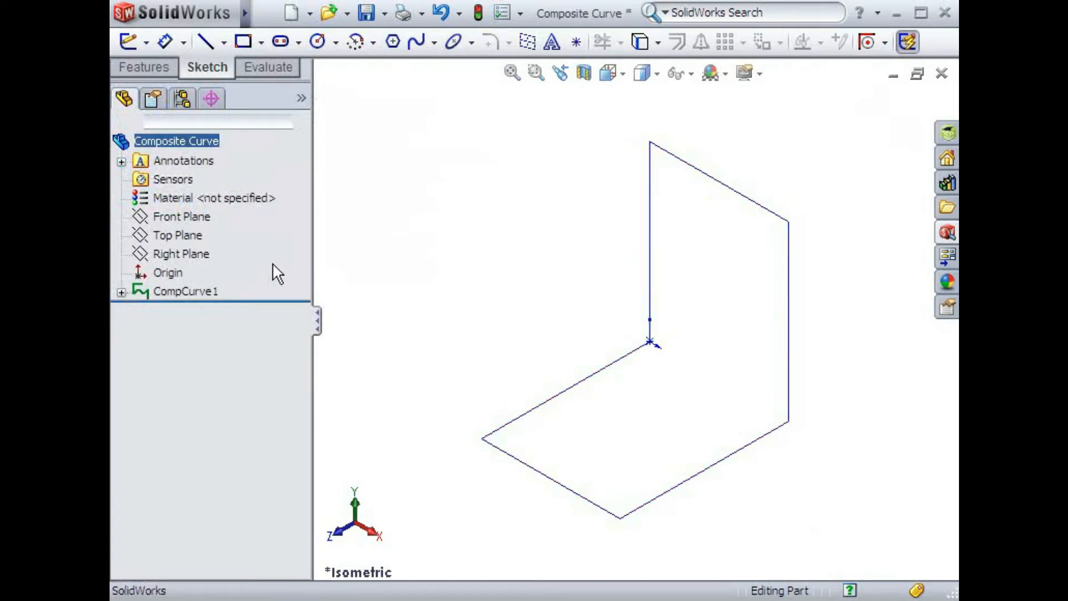
key(ctrl+Tab)
key(ctrl+Tab)
key(ctrl+Tab)
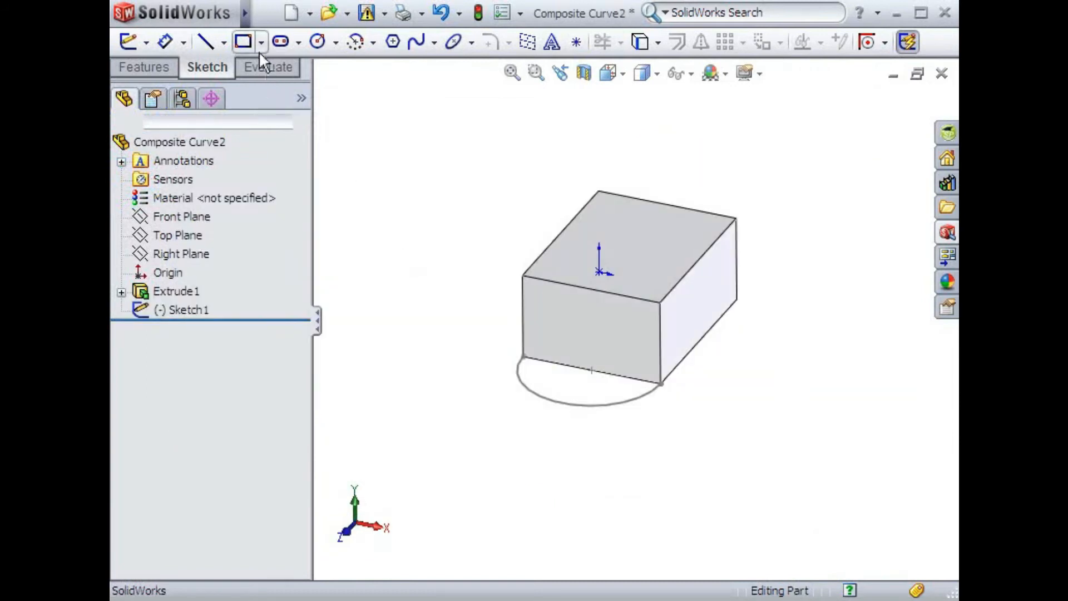
Create a composite curve joining the box's two front vertical edges, its side and rear top edges, and the arc in Sketch1
click(266, 13)
mouse_move(381, 13)
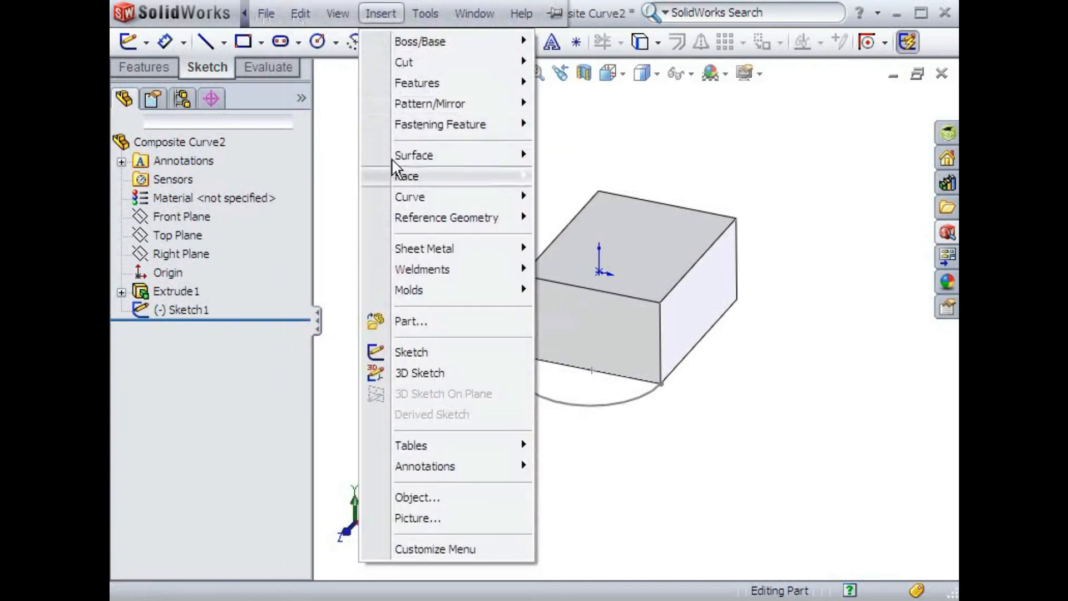
mouse_move(391, 194)
click(547, 245)
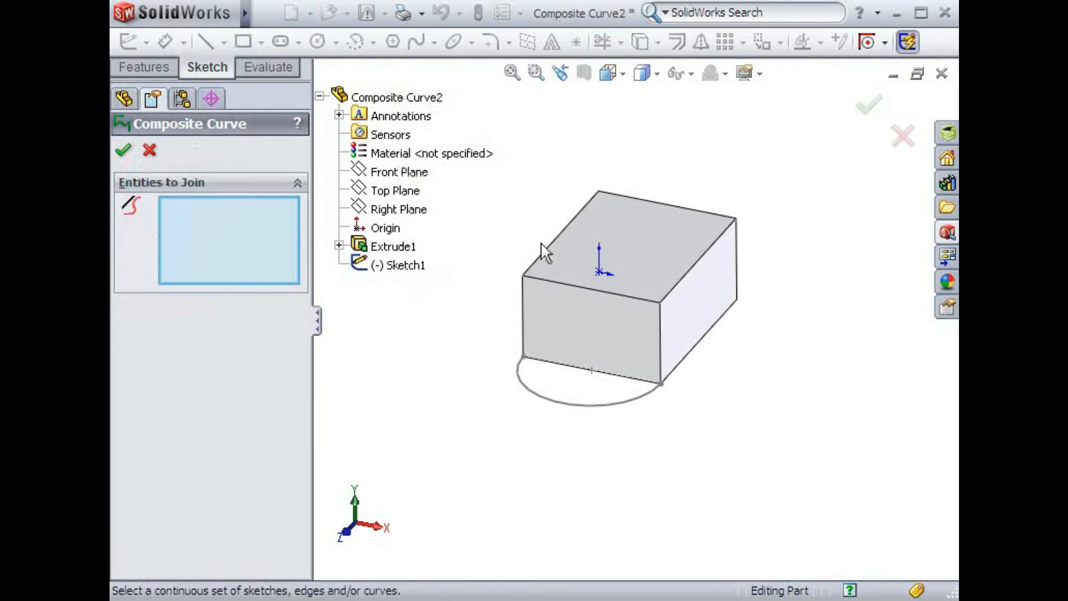
click(524, 331)
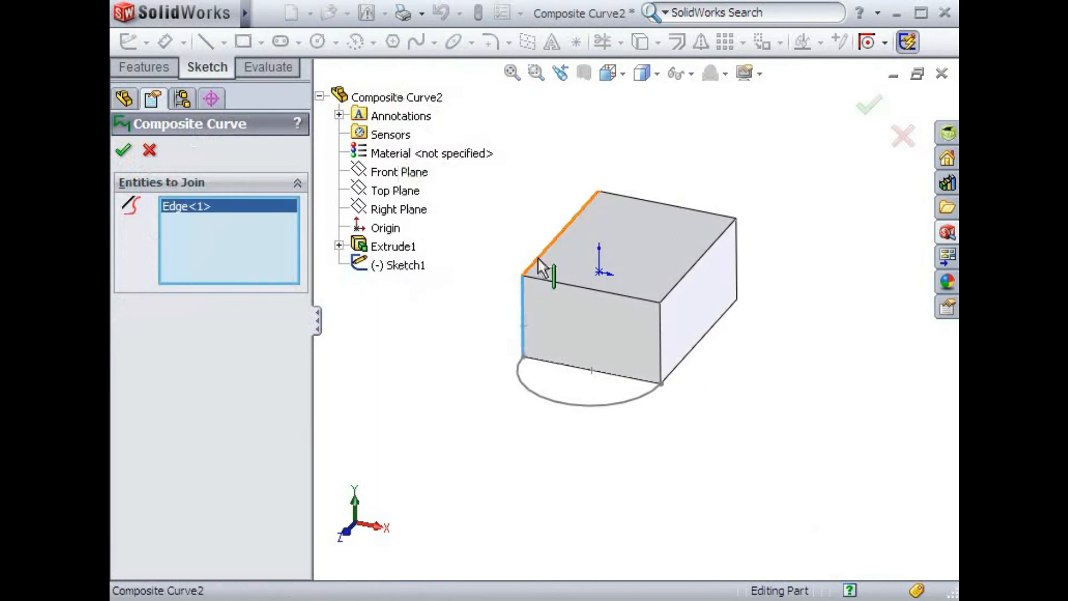
click(540, 255)
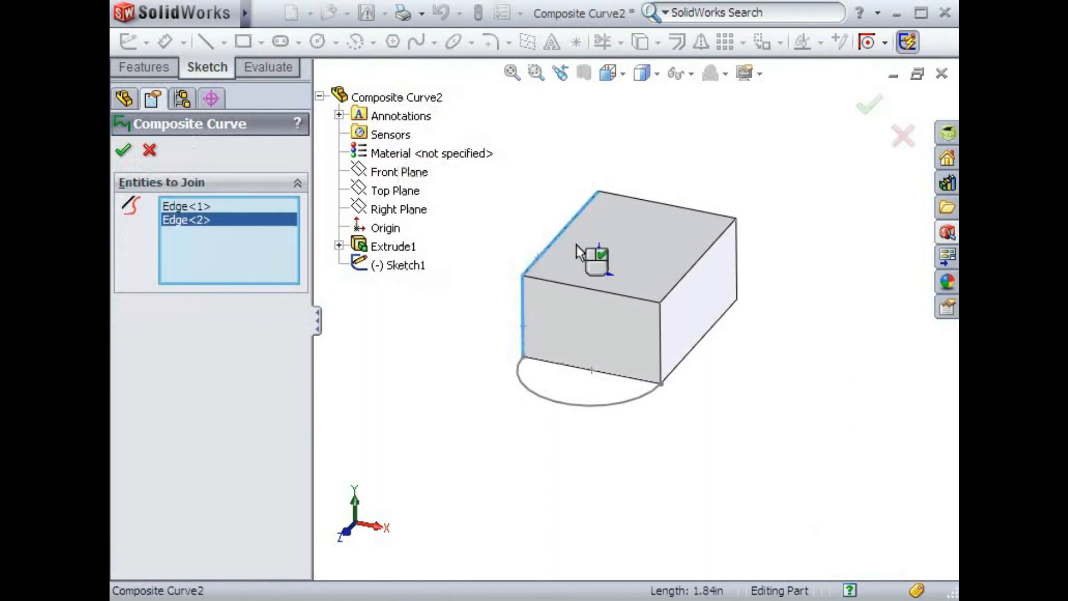
click(660, 202)
click(679, 281)
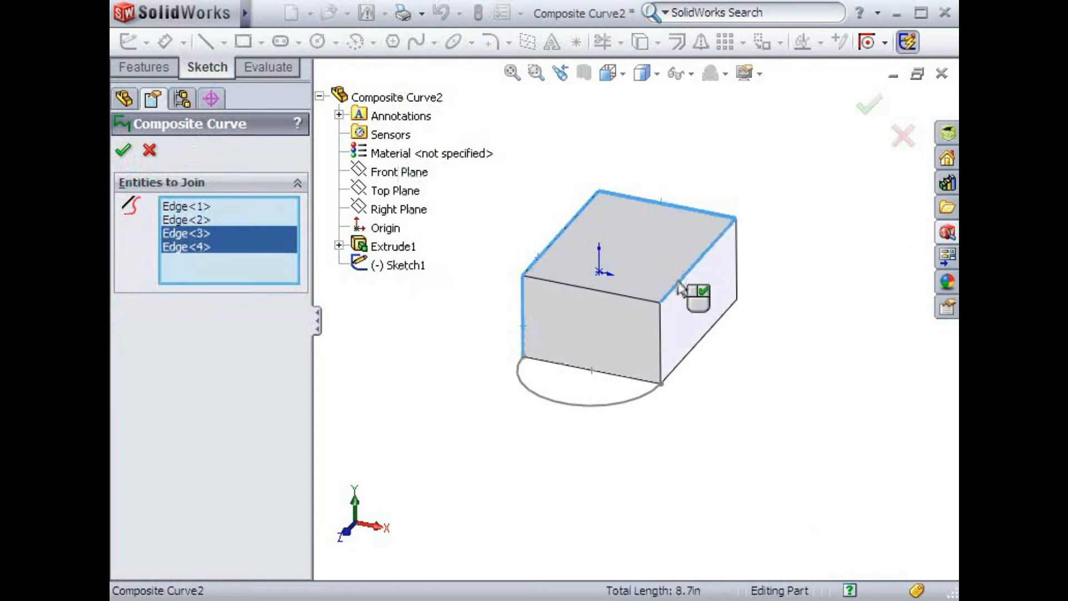
click(662, 343)
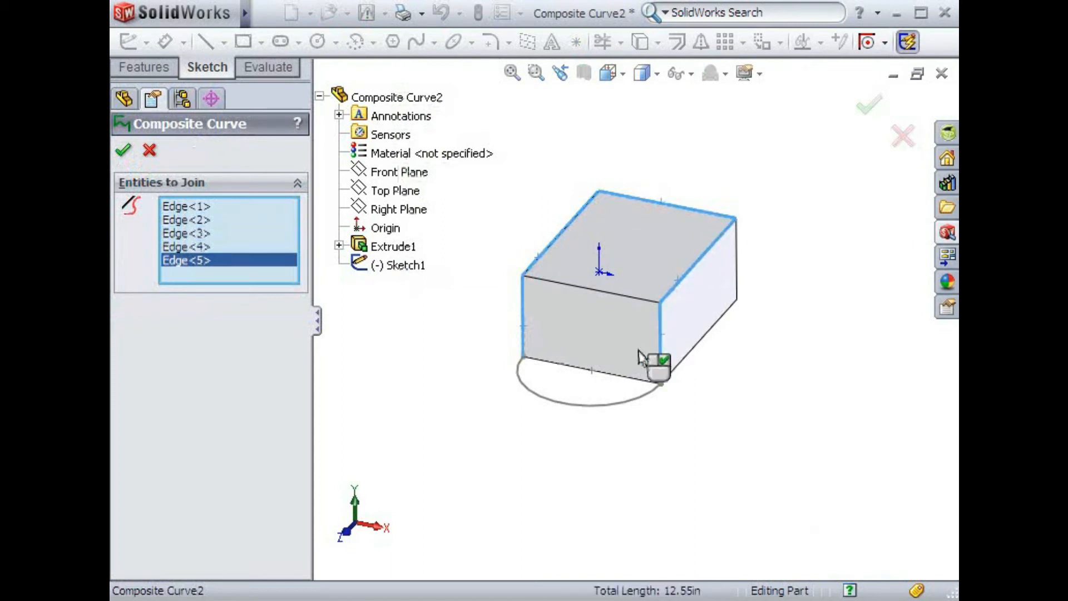
click(601, 405)
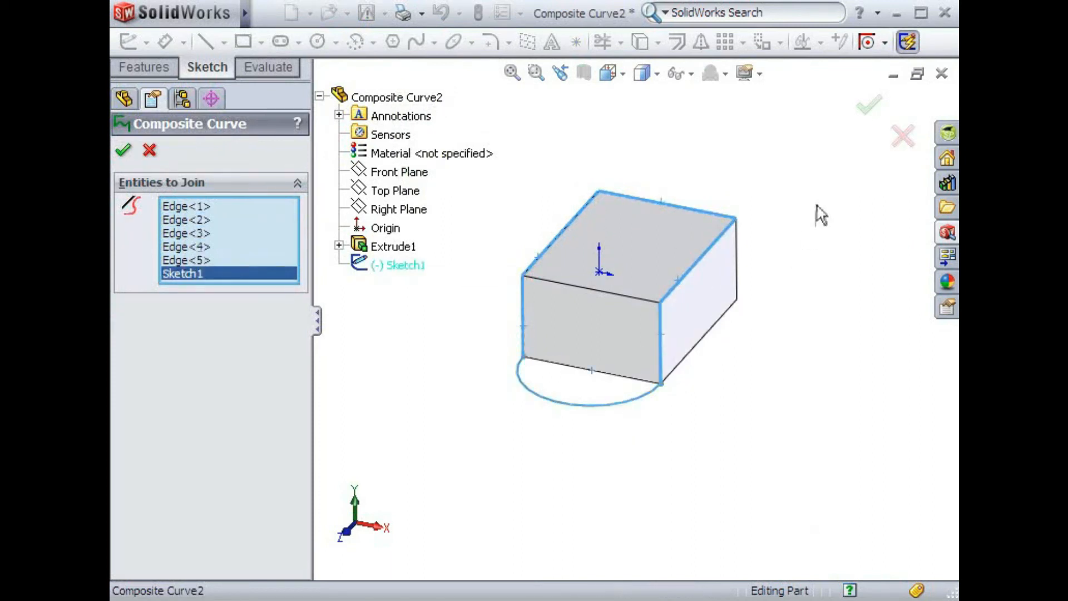
click(868, 112)
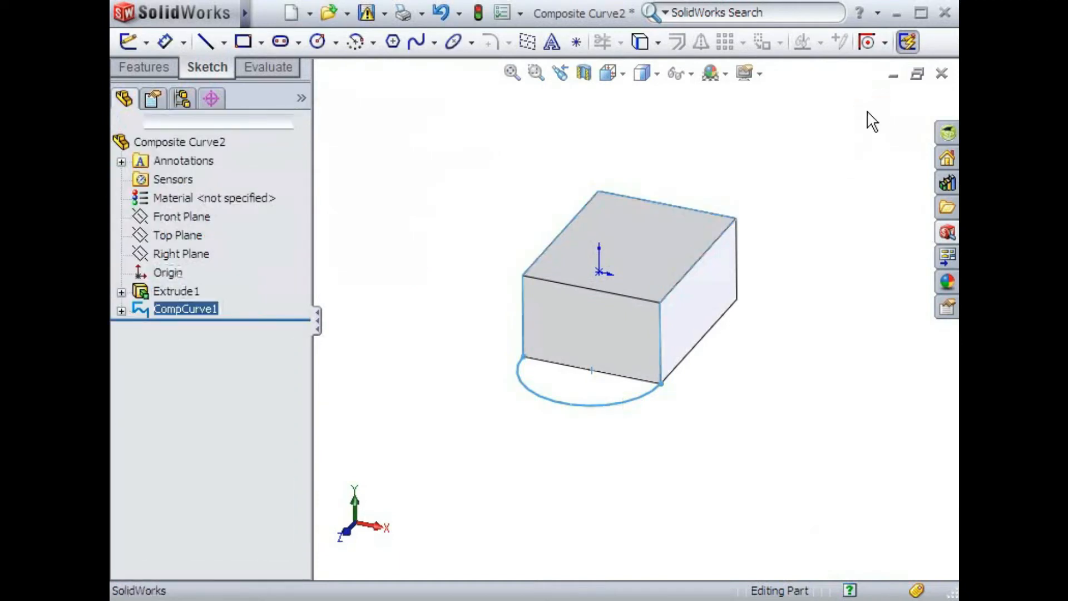
click(449, 261)
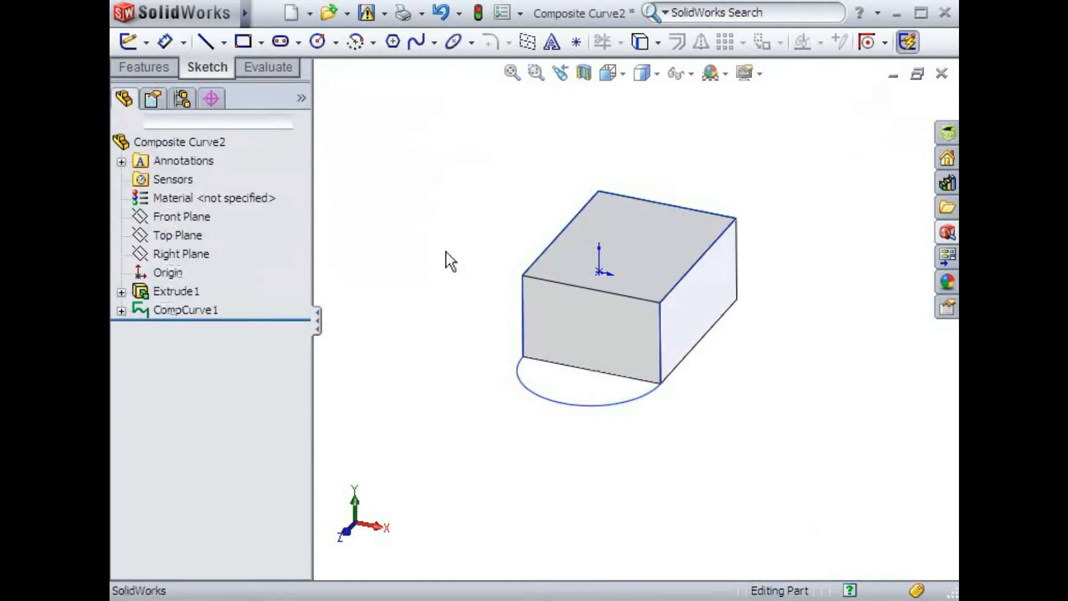
click(222, 309)
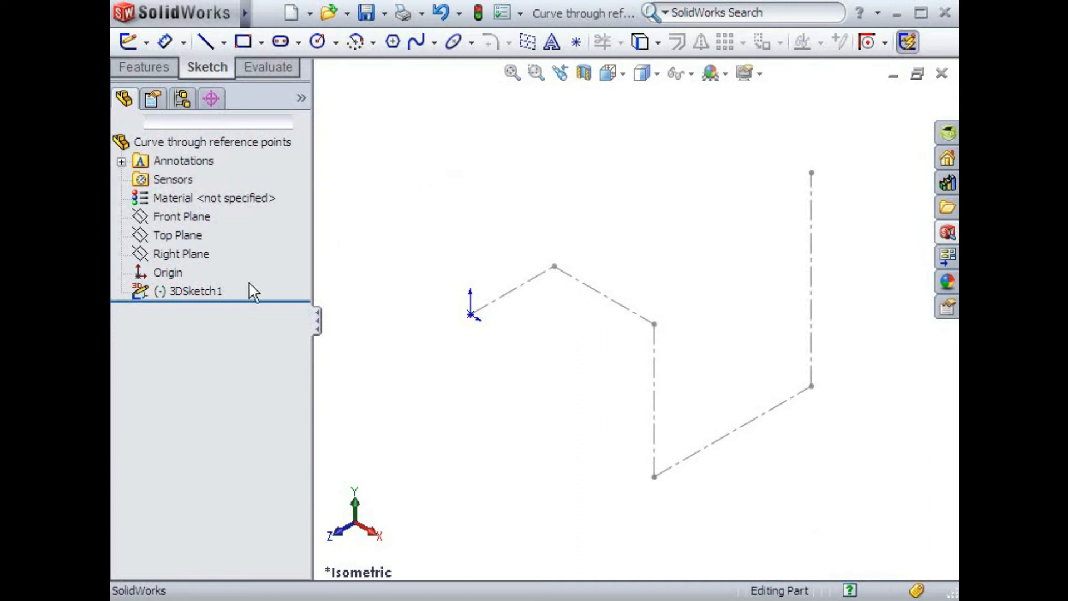
Create an open curve through reference points, from the origin through the five successive vertices of 3DSketch1, and clear the selection
click(220, 292)
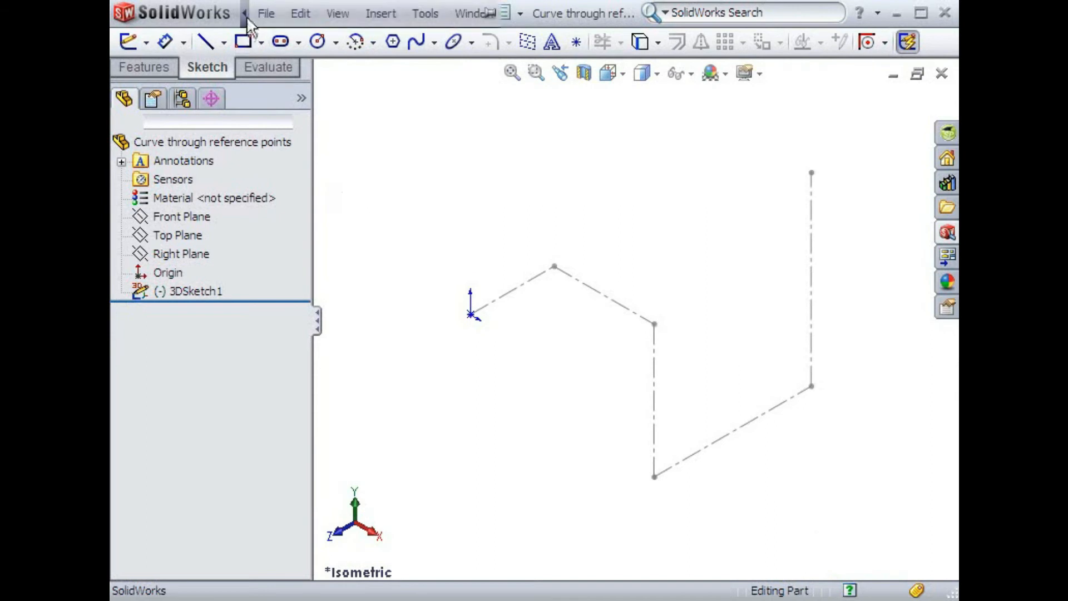
click(266, 14)
mouse_move(380, 13)
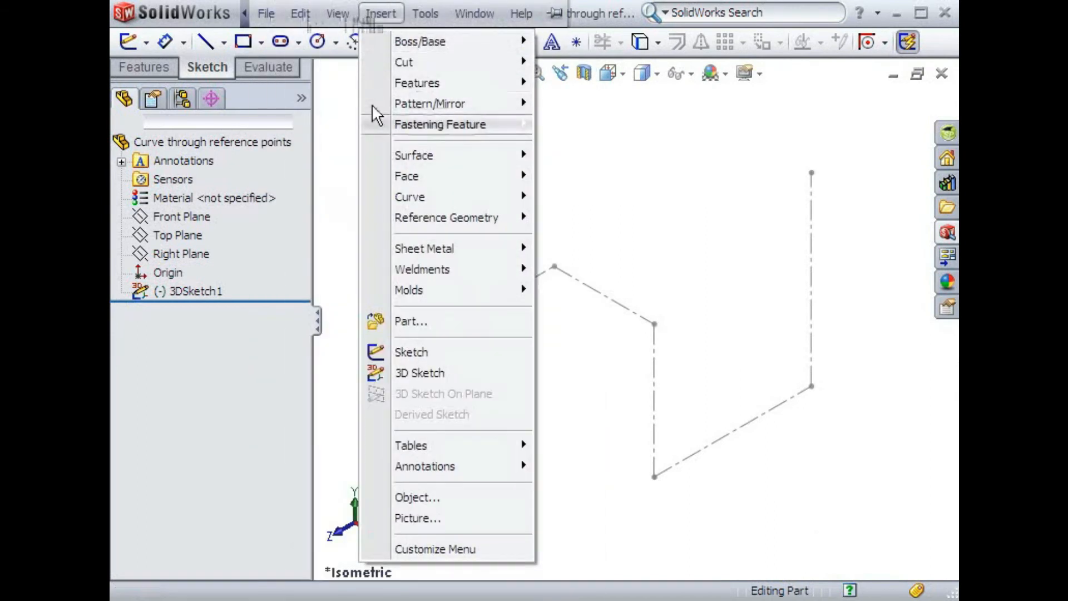
mouse_move(500, 198)
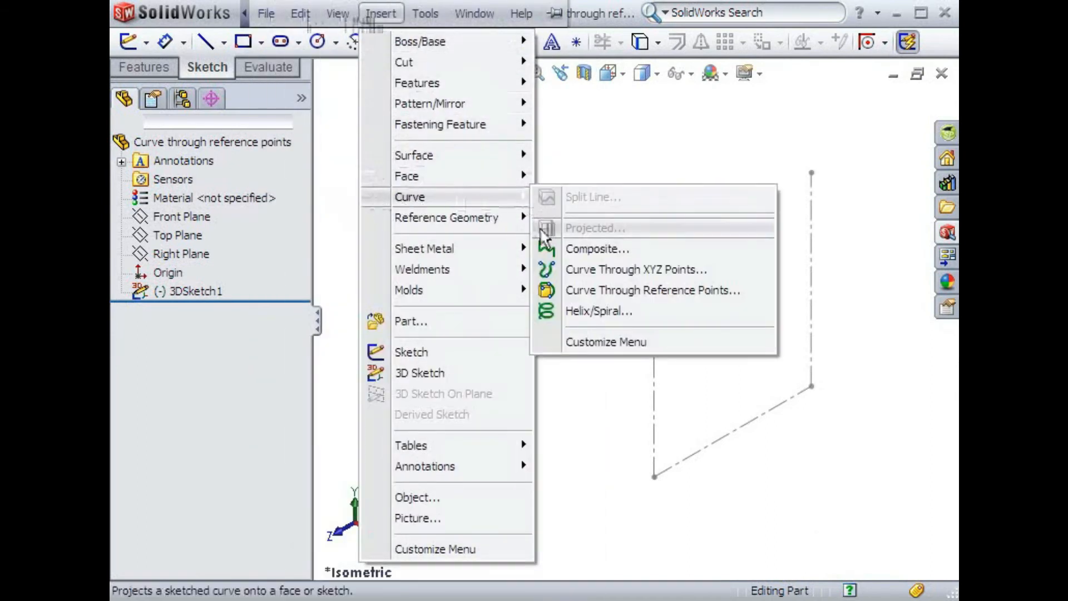
click(544, 290)
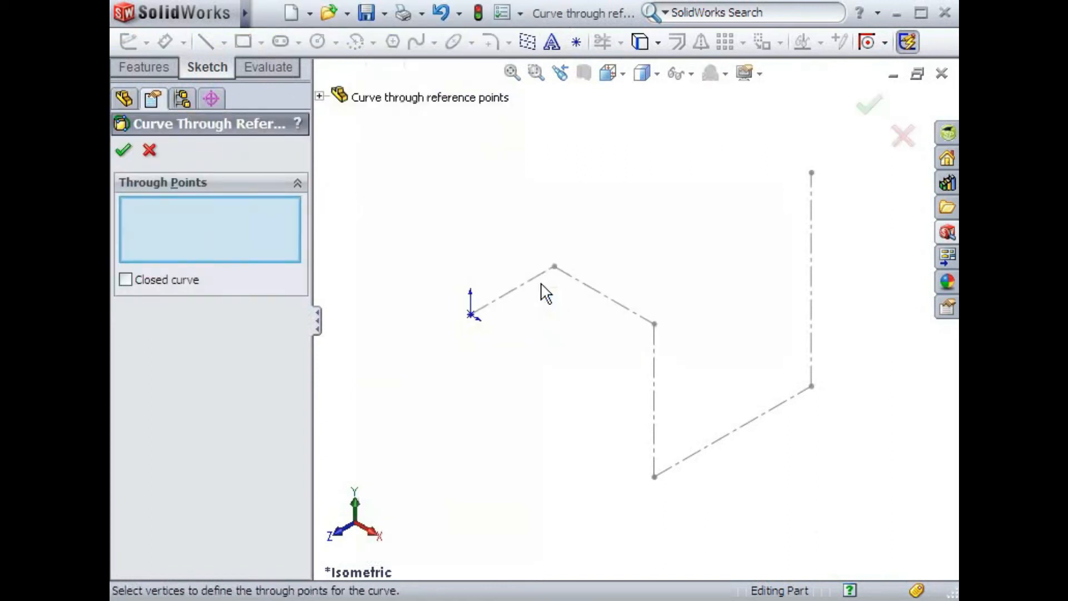
click(471, 314)
click(553, 267)
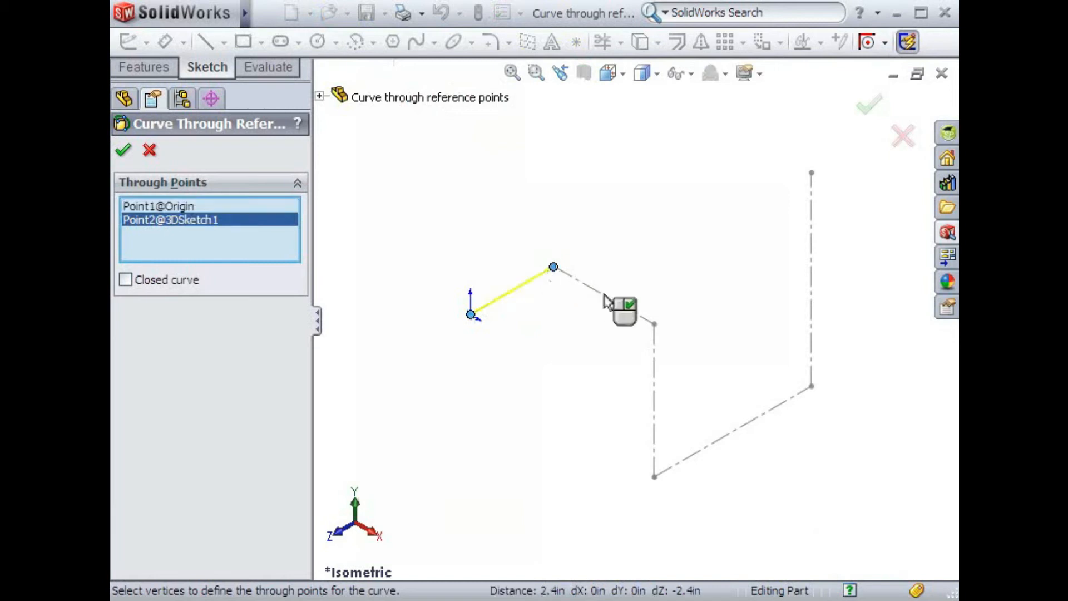
click(655, 324)
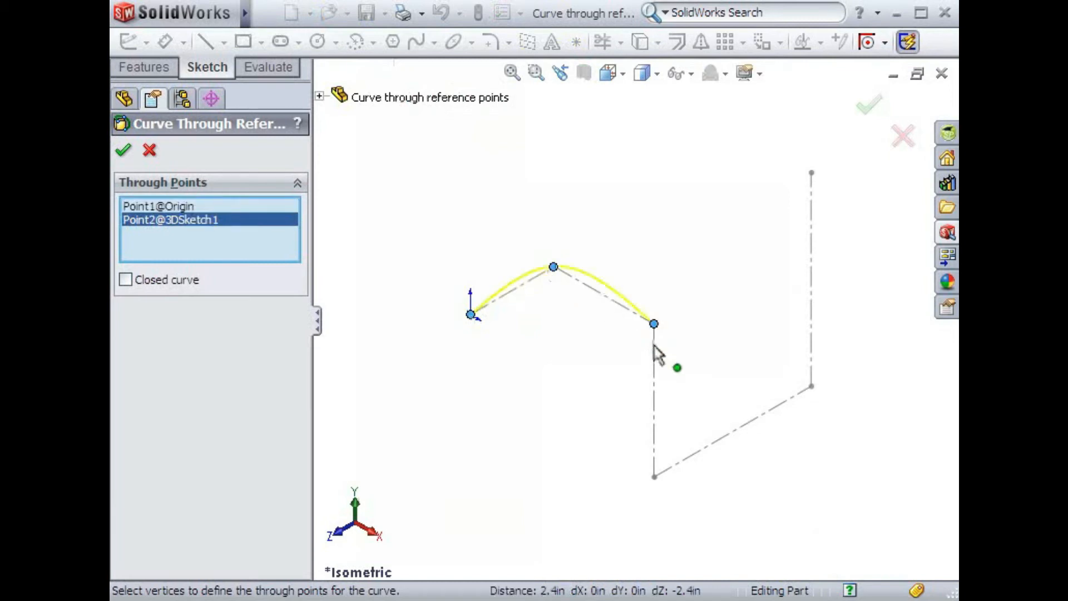
click(654, 476)
click(813, 386)
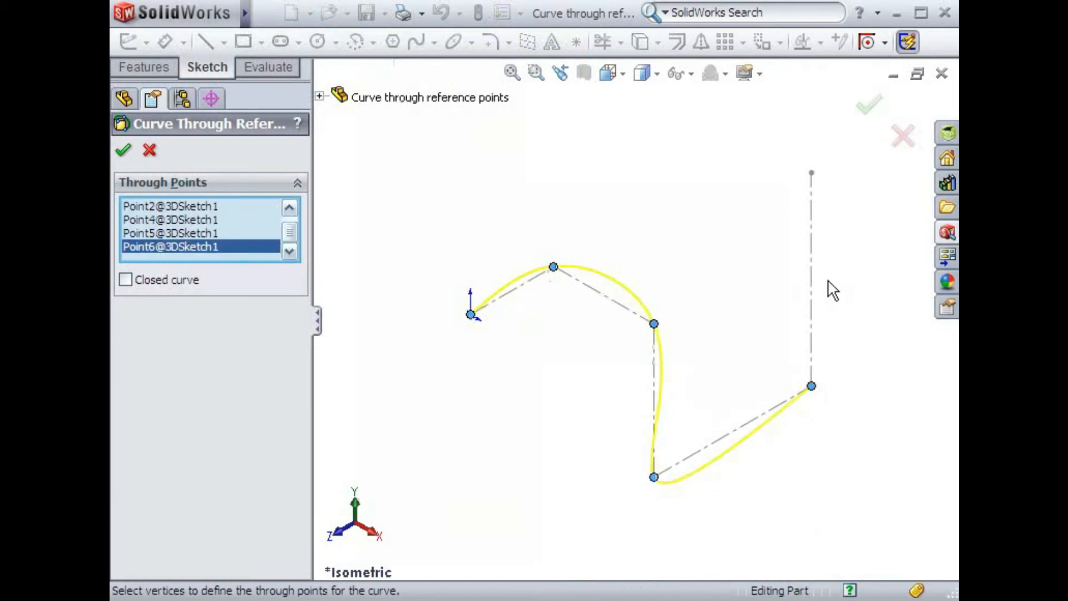
click(813, 177)
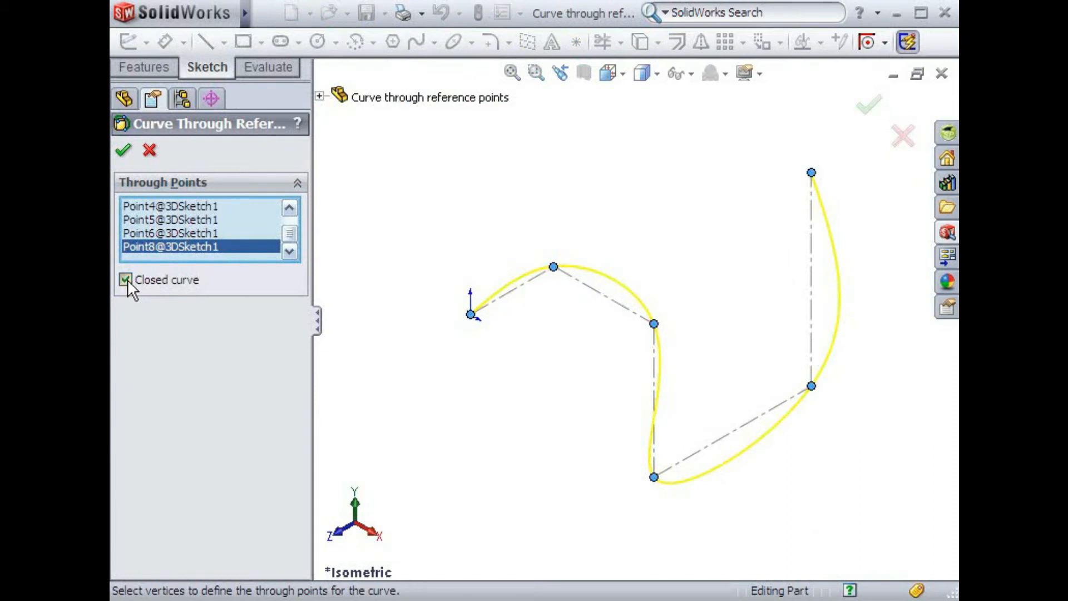
click(123, 151)
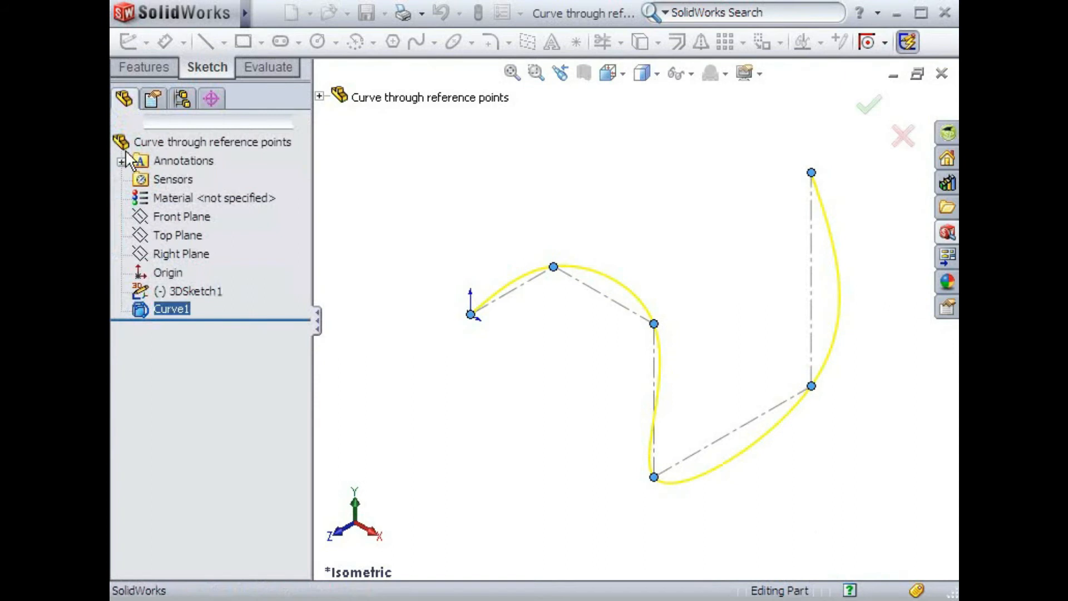
click(412, 174)
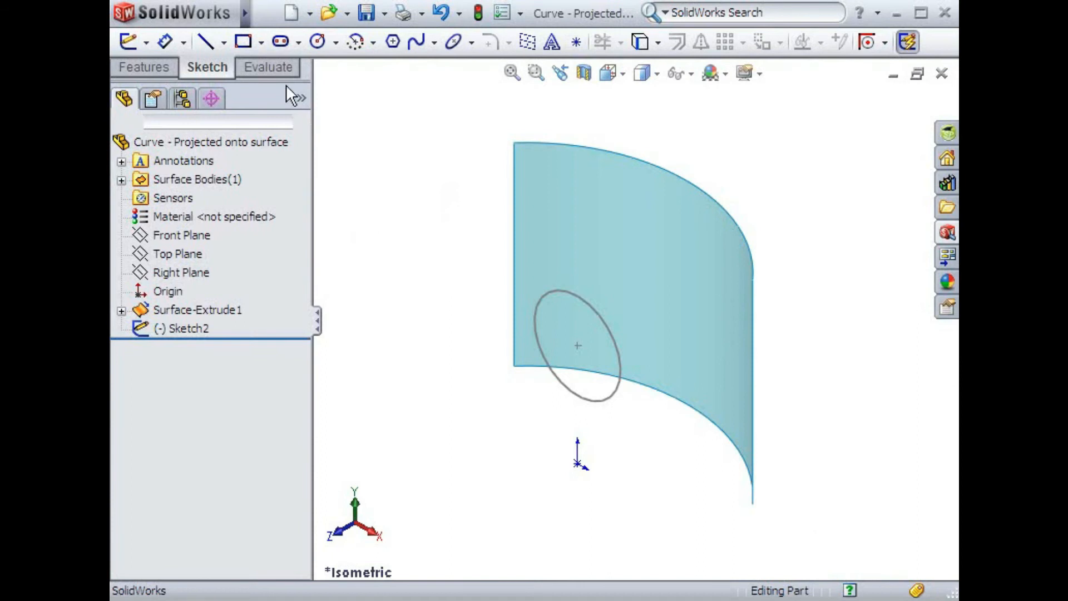
Set up a projected curve of the sketch-on-faces type, with circle Sketch2 as the sketch and the curved surface as the target face
click(266, 13)
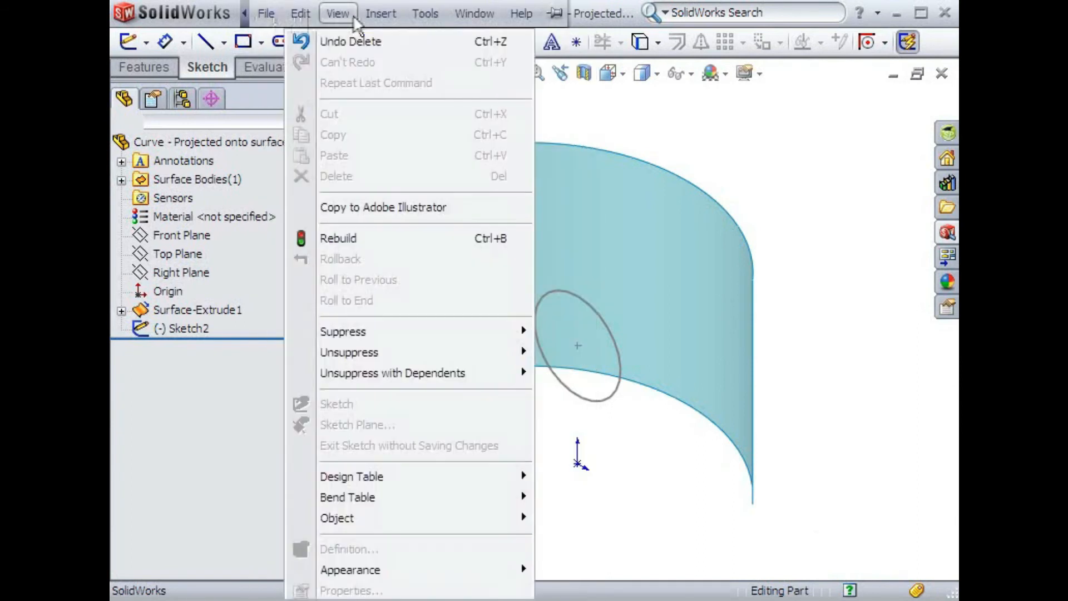
click(380, 13)
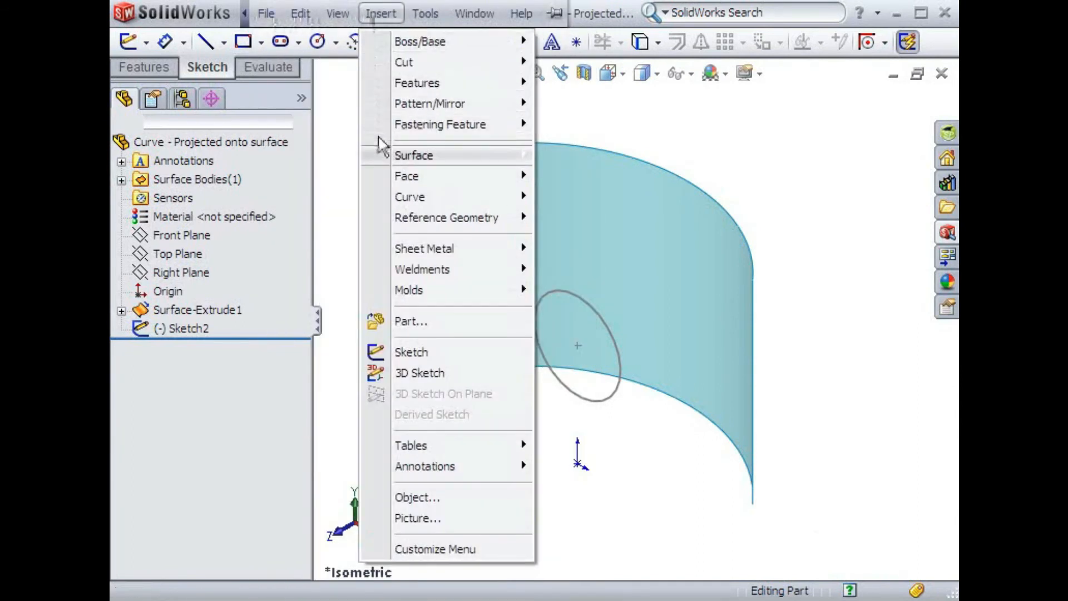
mouse_move(425, 197)
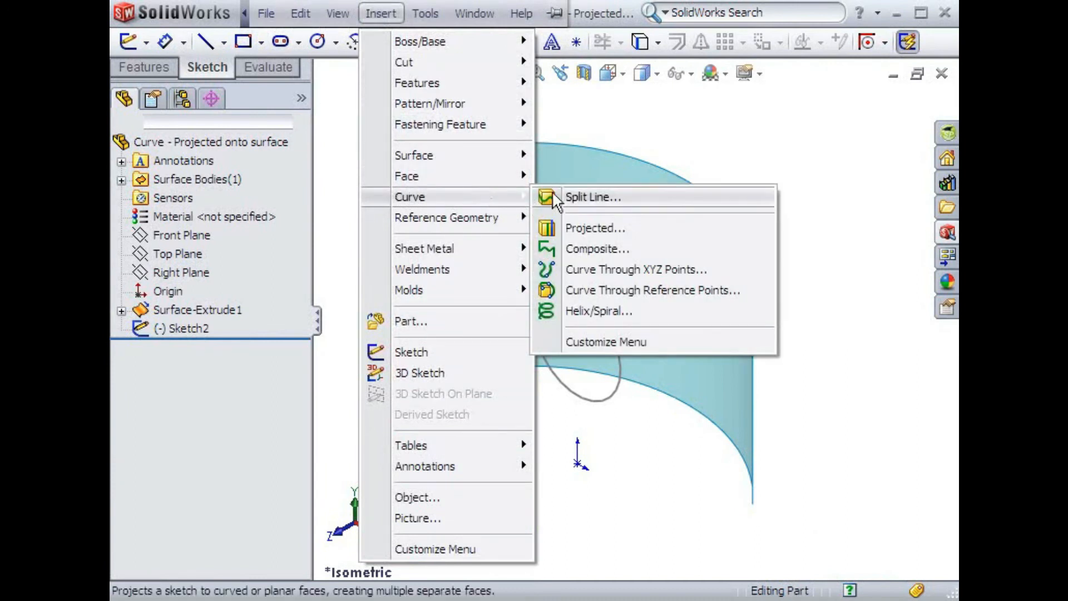
click(558, 230)
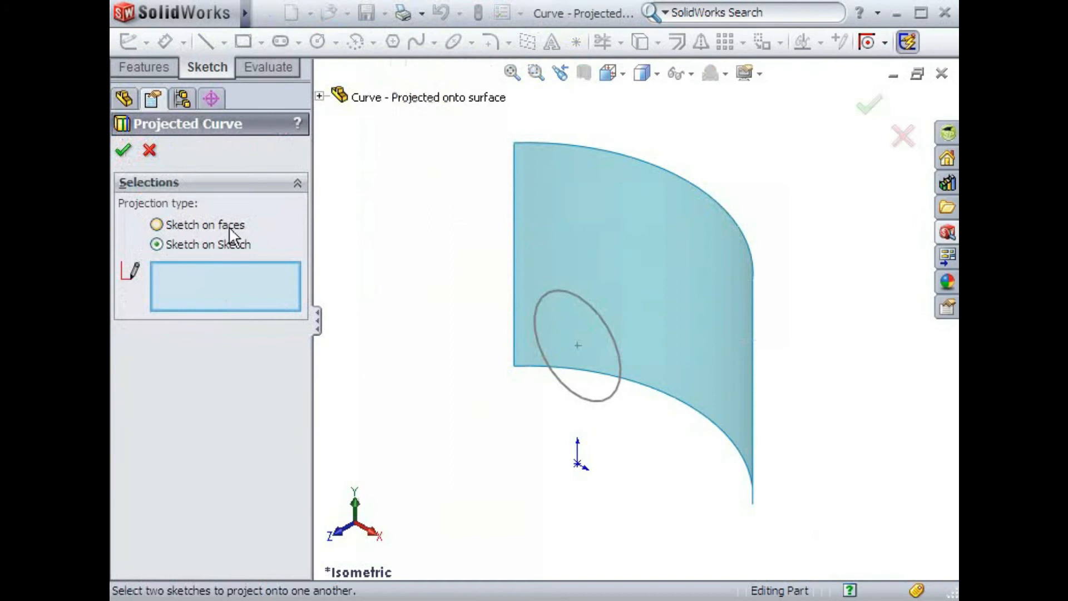
click(157, 224)
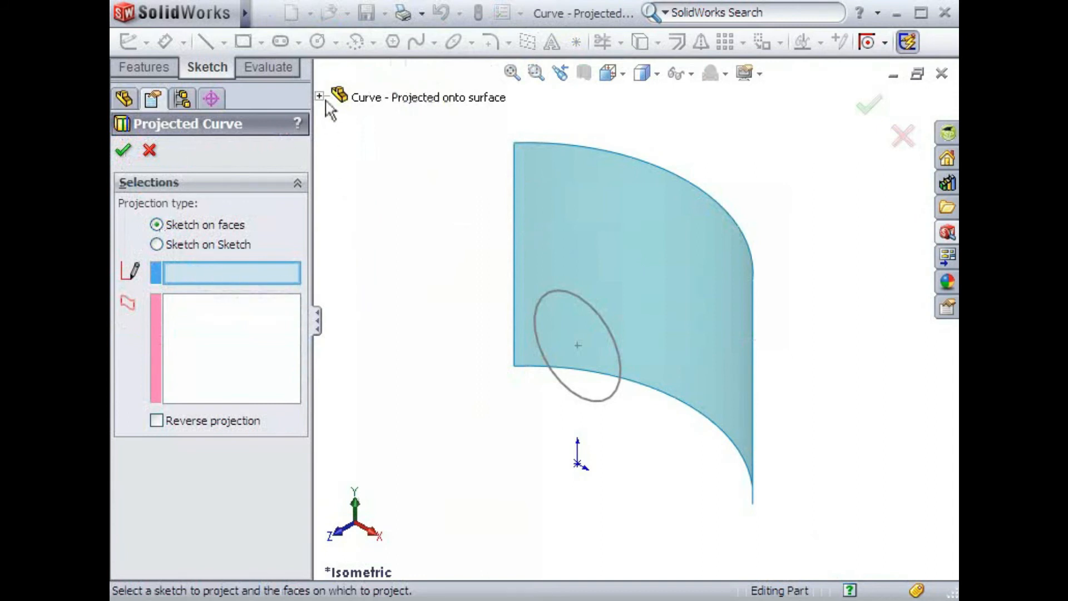
click(538, 306)
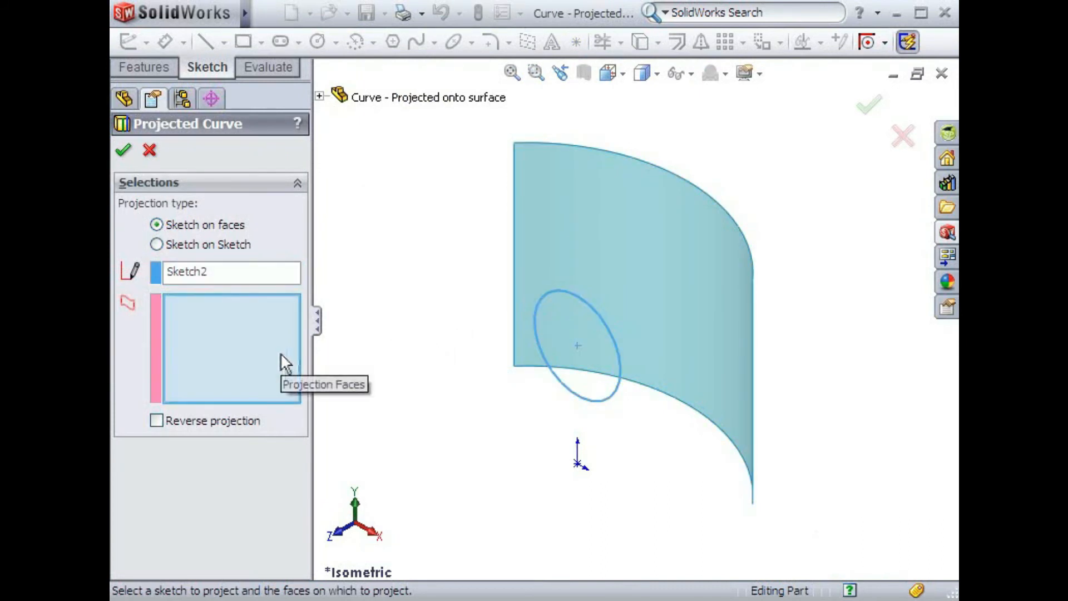
click(551, 208)
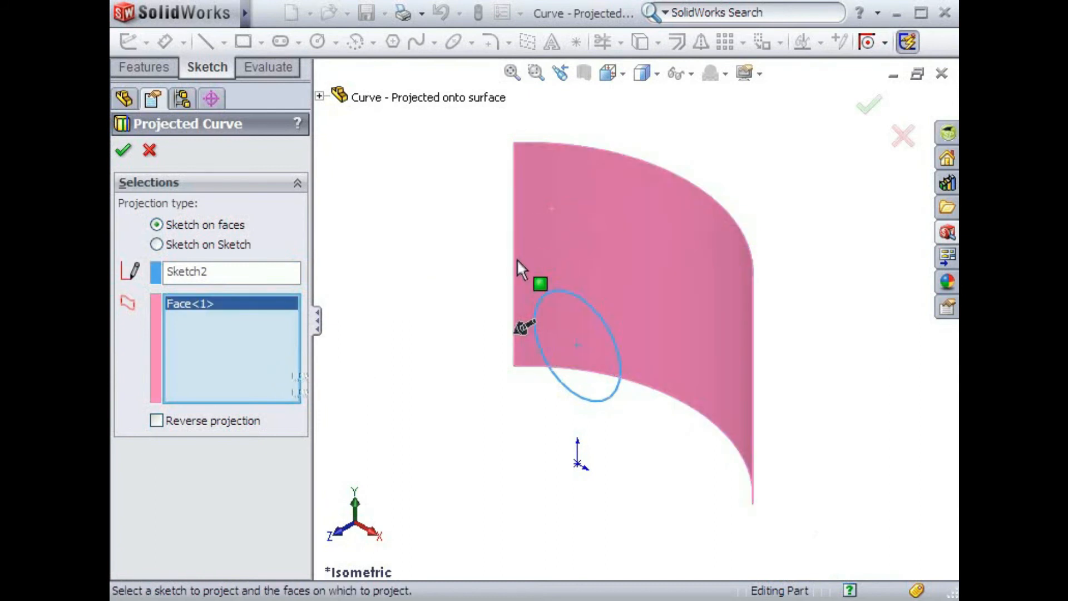
Reverse the projection direction, finish the projected curve on the curved surface, and clear the selection
click(523, 328)
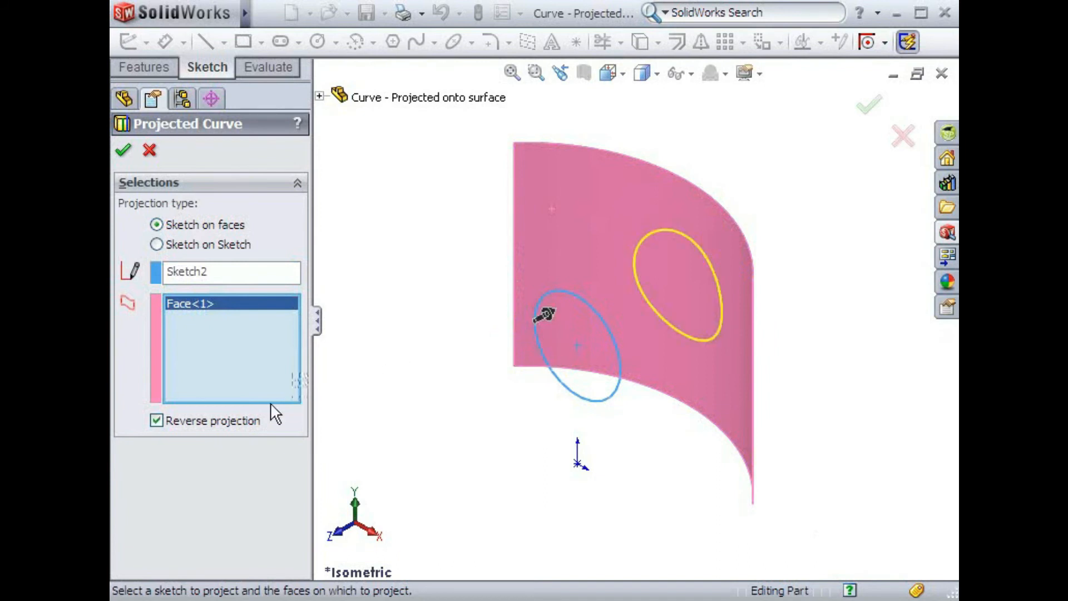
click(157, 421)
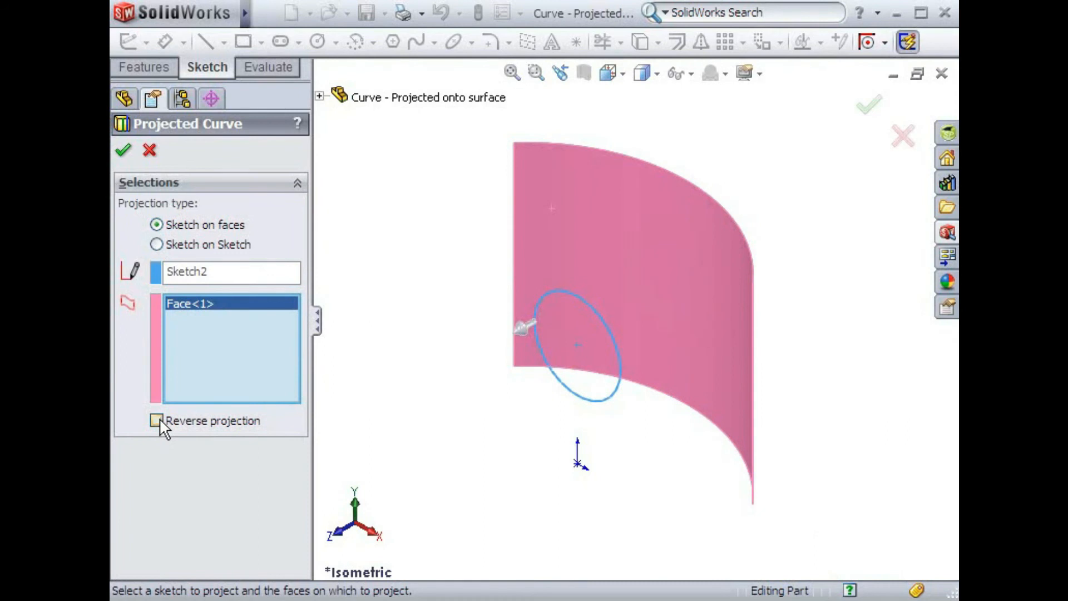
click(157, 422)
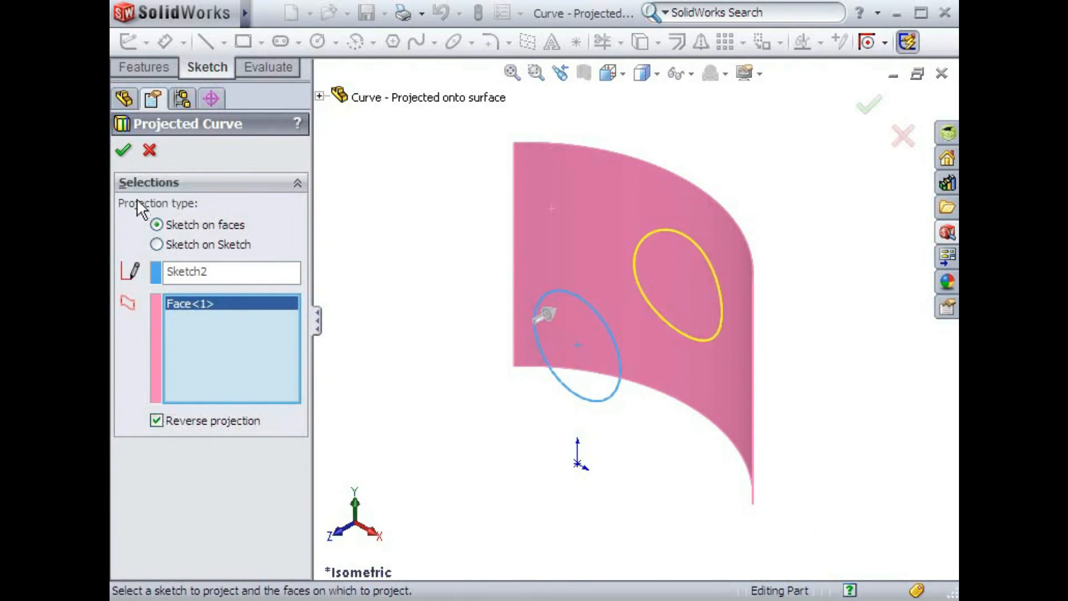
click(124, 151)
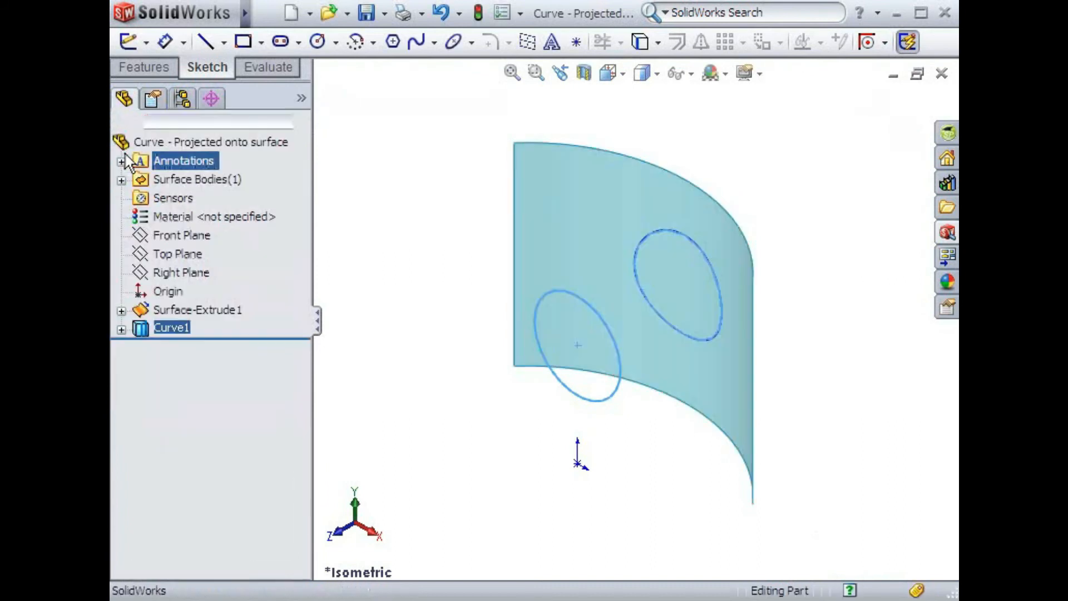
click(419, 222)
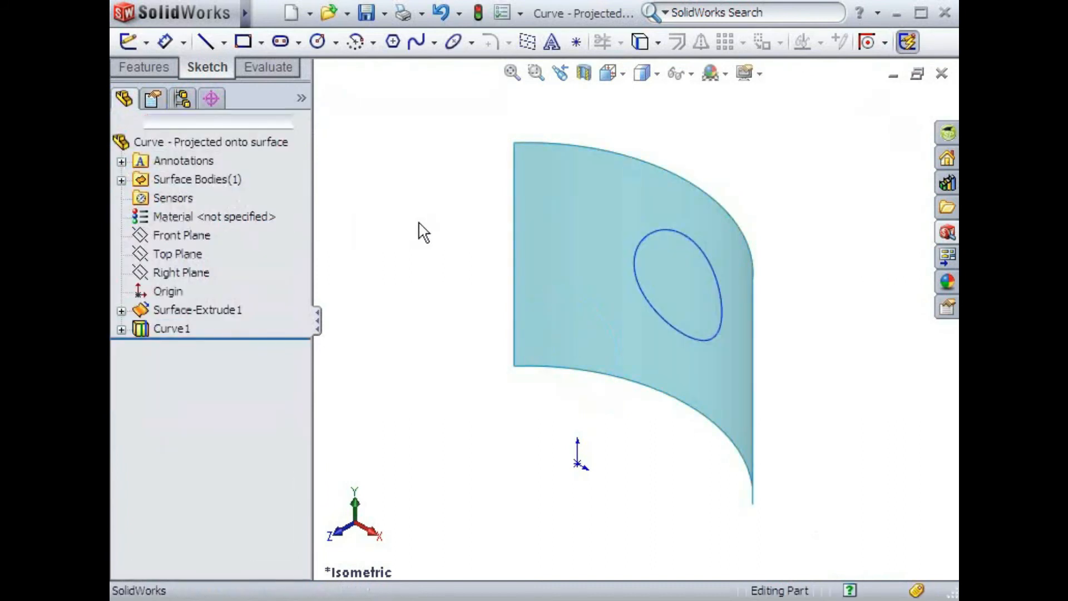
Switch to the "Curve - Projected sketch sketch" part and create a sketch-on-sketch projected curve from circle Sketch2 and arc Sketch1
key(ctrl+Tab)
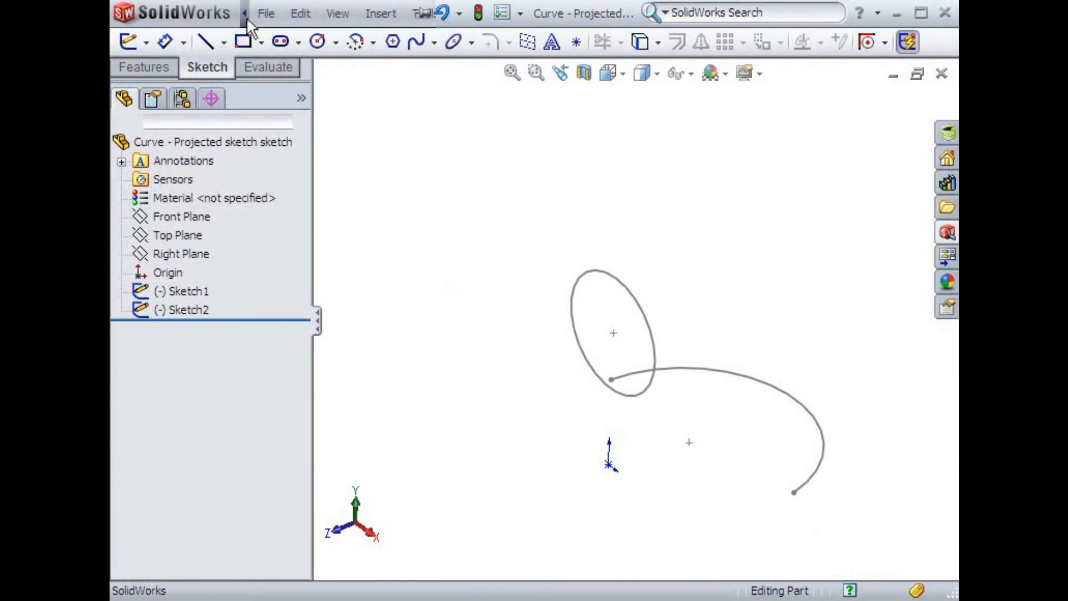
click(267, 13)
mouse_move(381, 14)
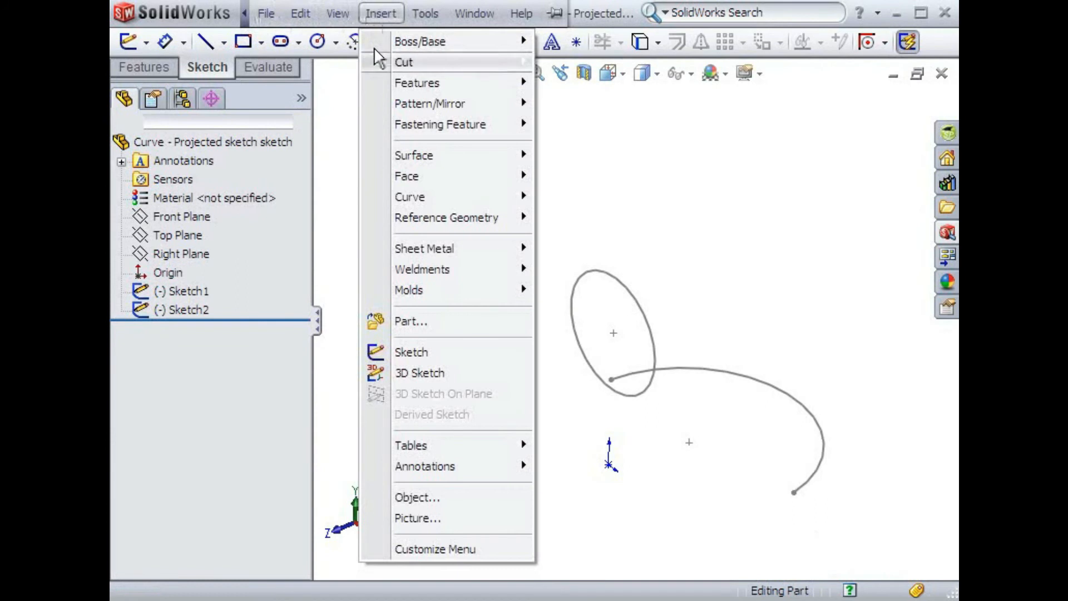
mouse_move(389, 192)
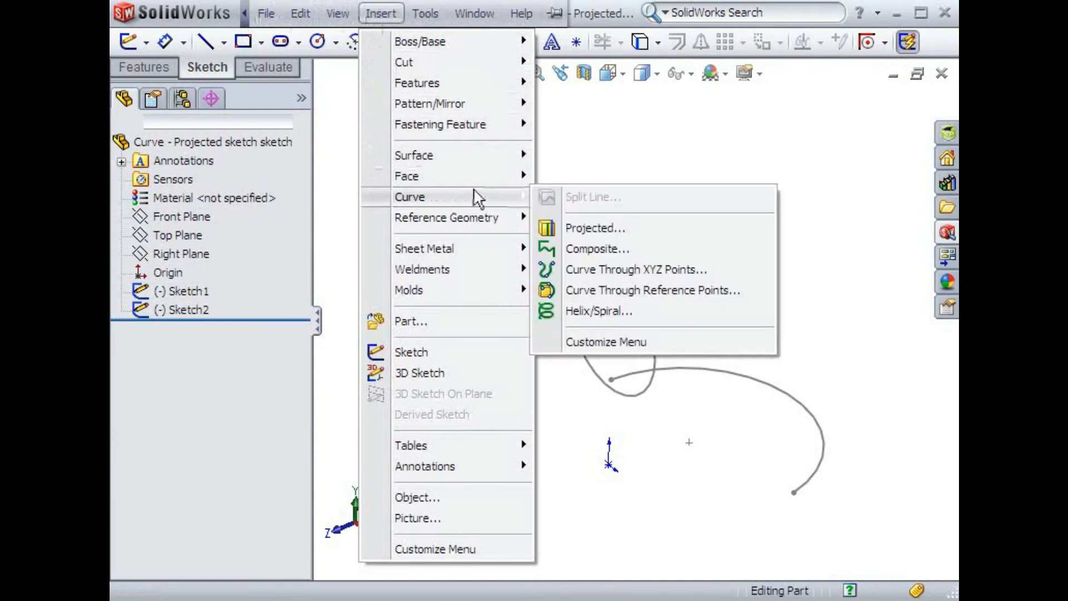
click(547, 228)
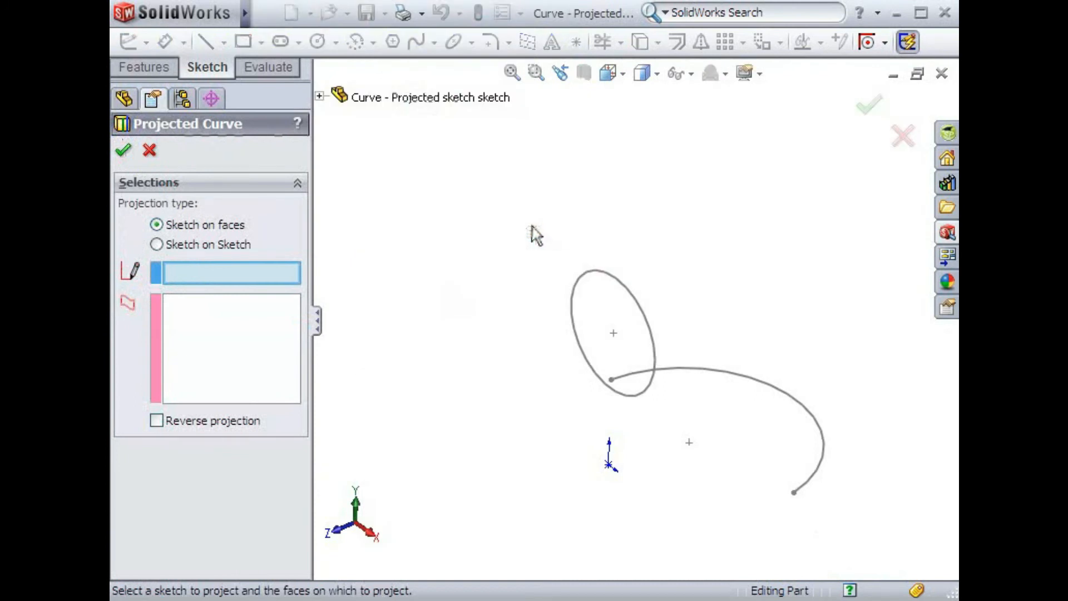
click(157, 244)
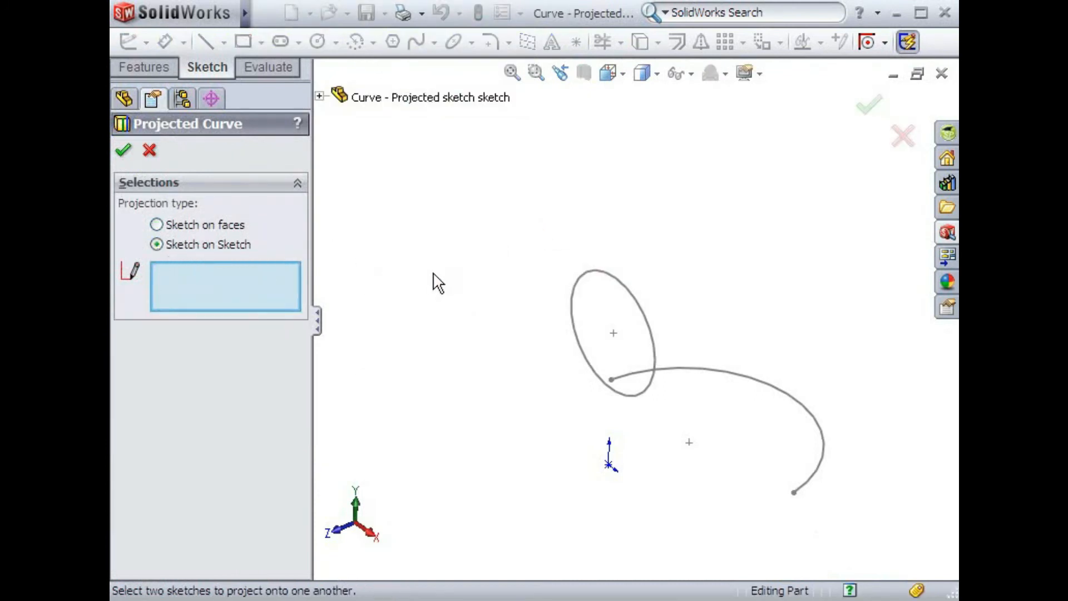
click(571, 315)
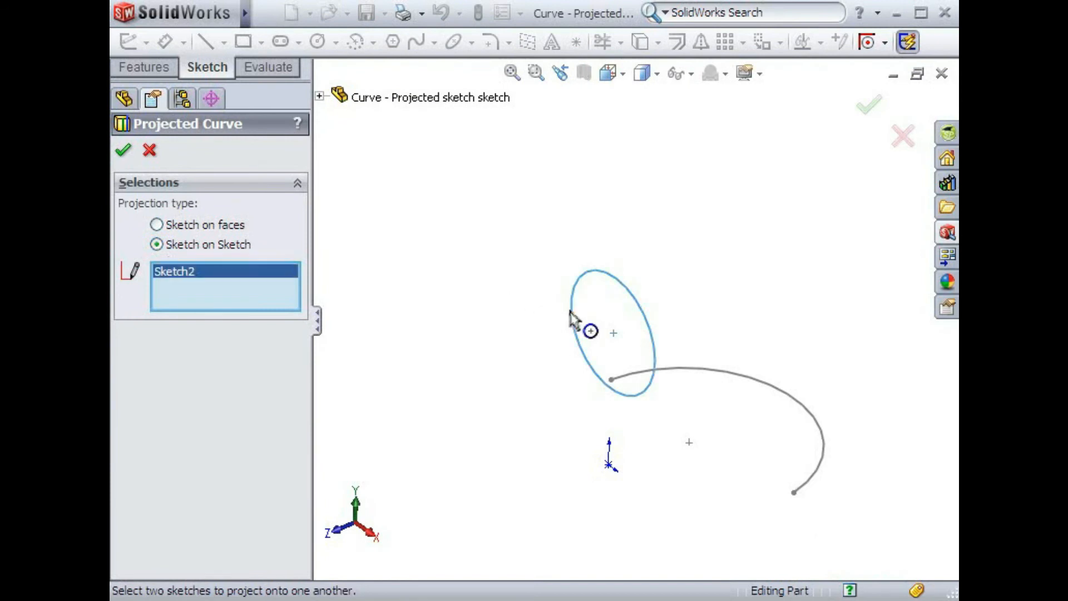
click(679, 369)
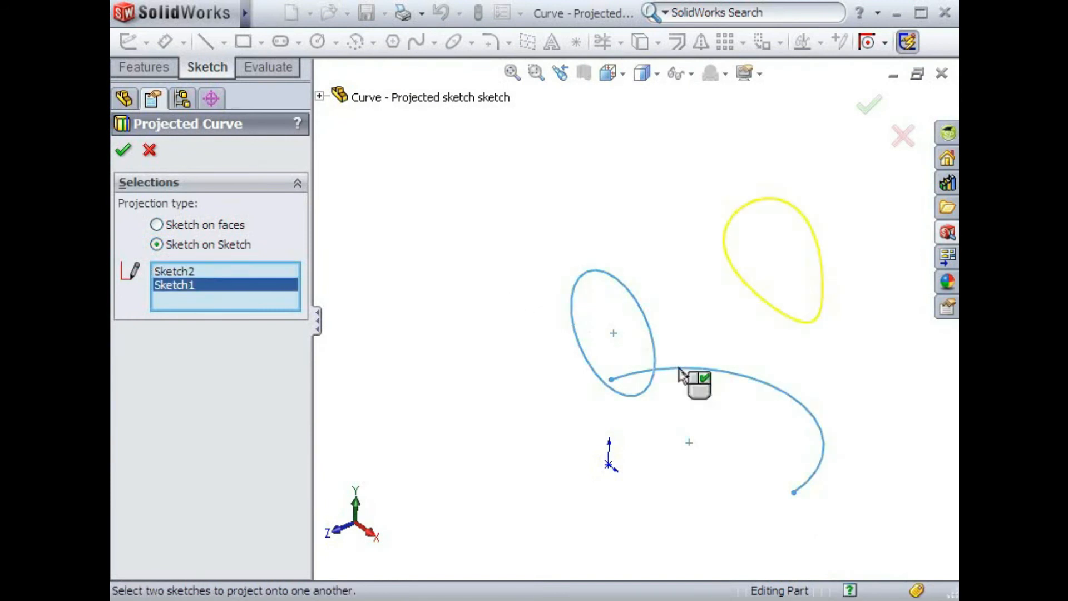
click(868, 106)
mouse_move(864, 321)
middle_down()
mouse_move(858, 267)
mouse_move(758, 265)
mouse_move(863, 262)
mouse_move(865, 282)
middle_up()
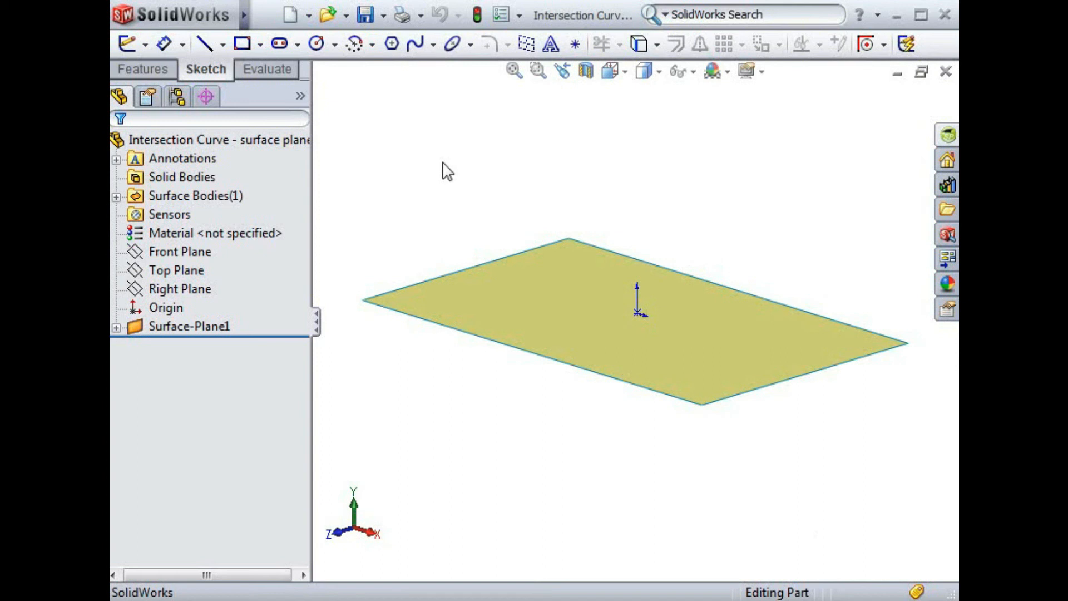
mouse_move(244, 16)
click(337, 17)
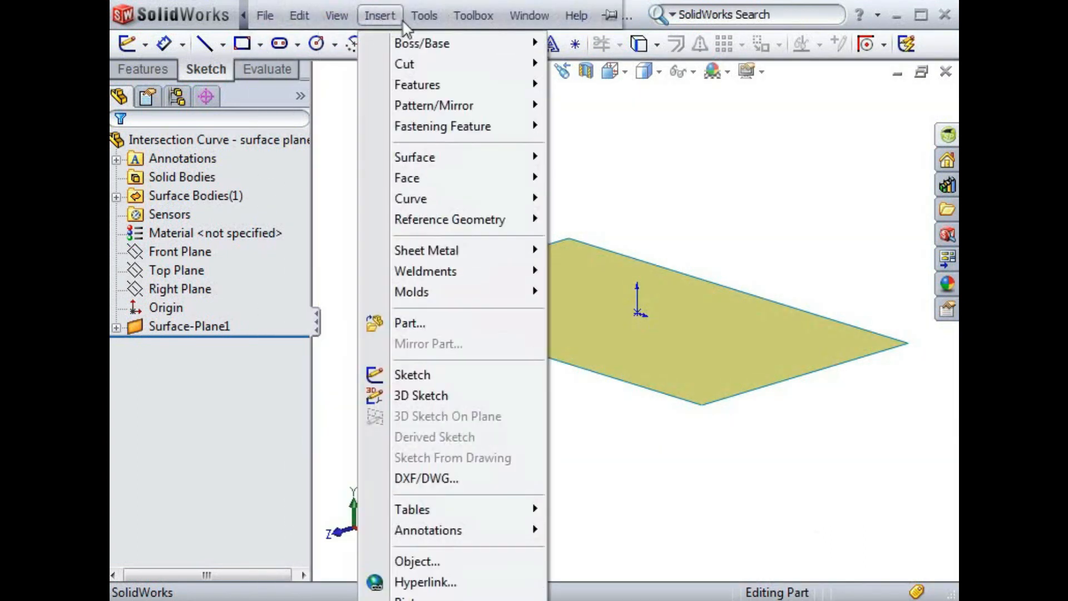
mouse_move(425, 16)
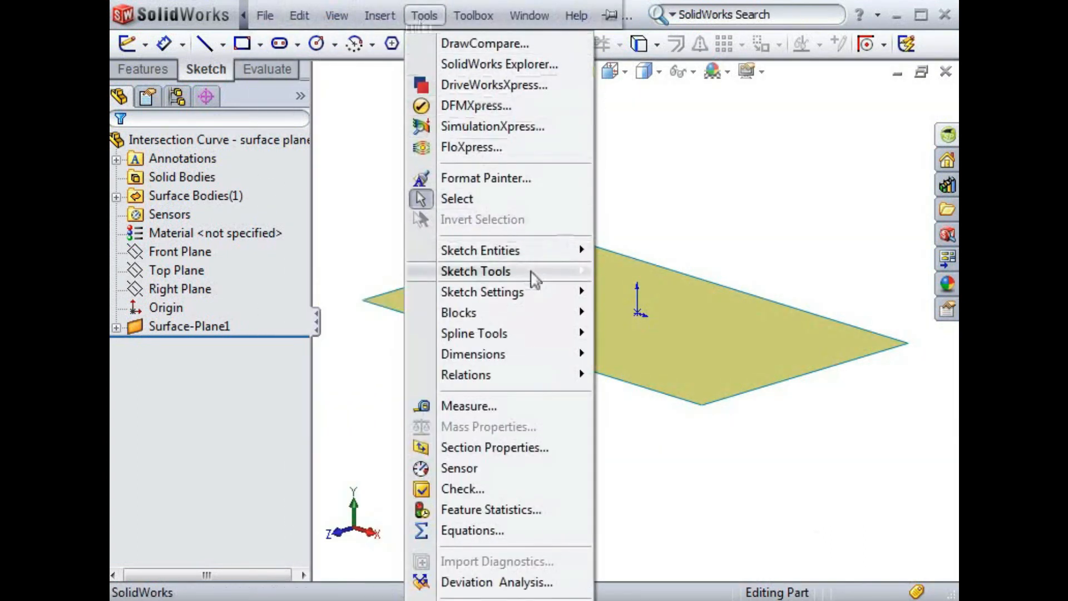
mouse_move(529, 273)
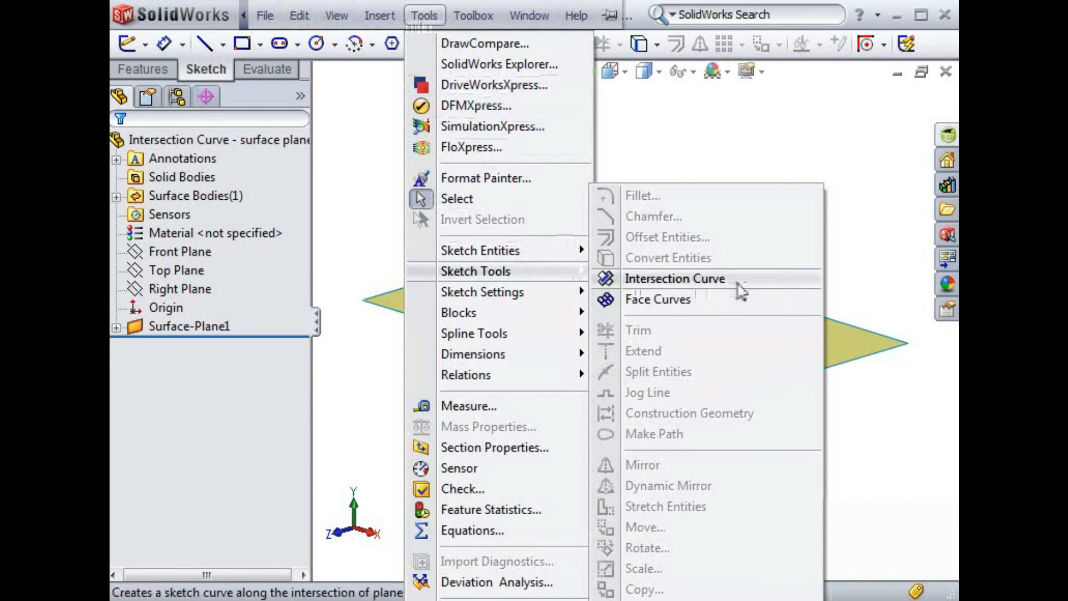
click(663, 122)
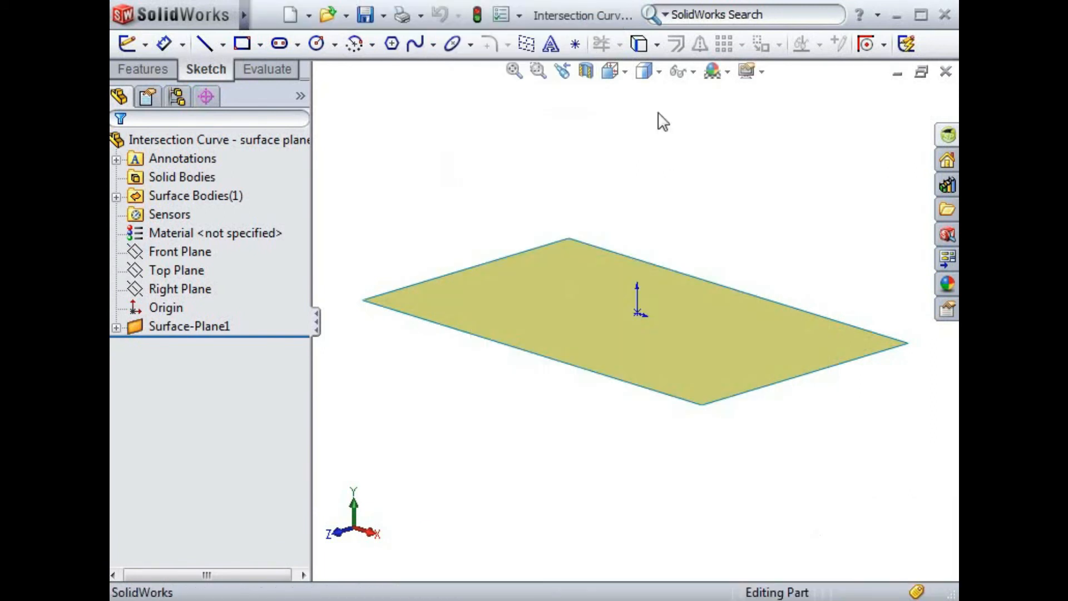
Create an intersection curve between the Front Plane and Surface-Plane1 in a 3D sketch, and exit that sketch discarding its changes
click(657, 45)
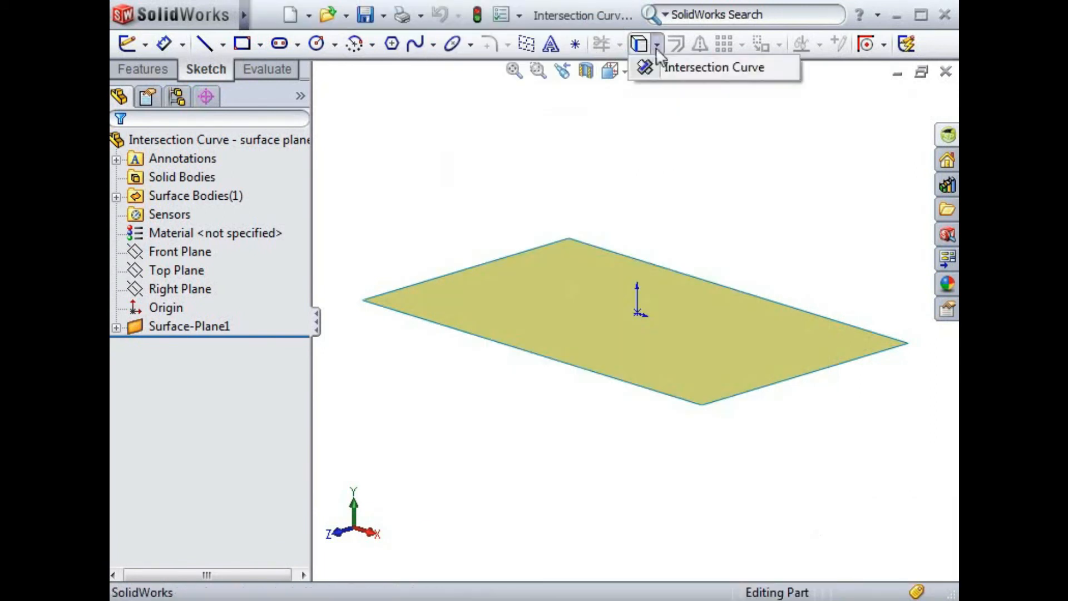
click(667, 74)
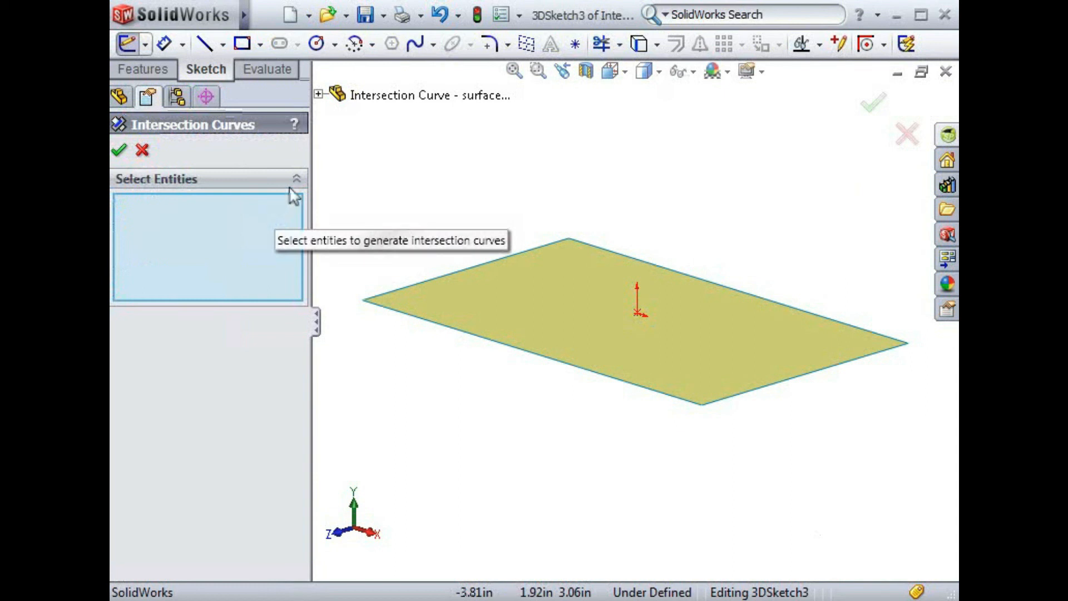
click(319, 95)
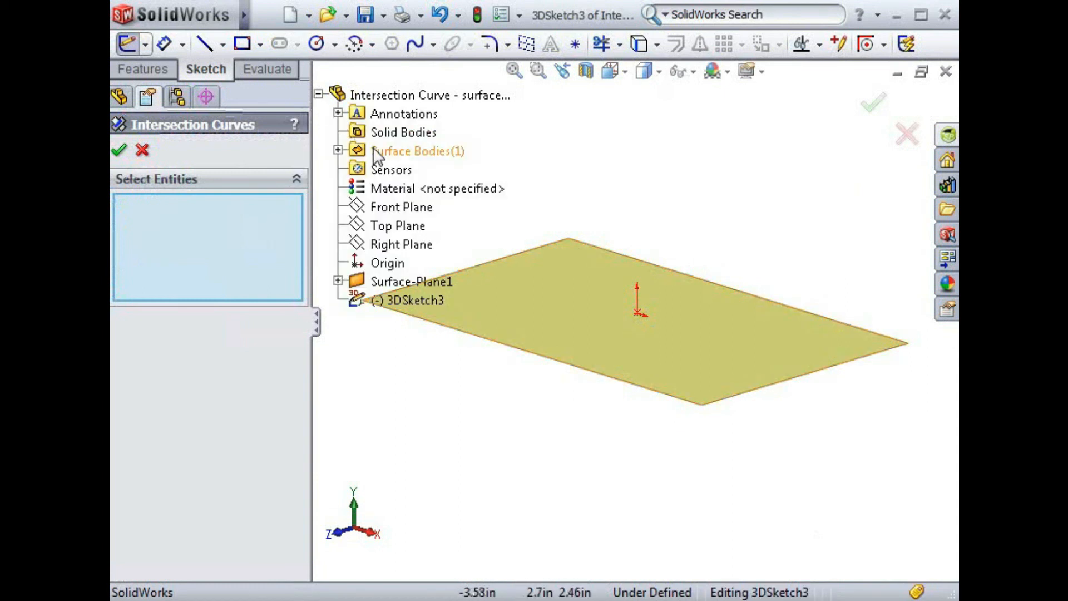
click(397, 208)
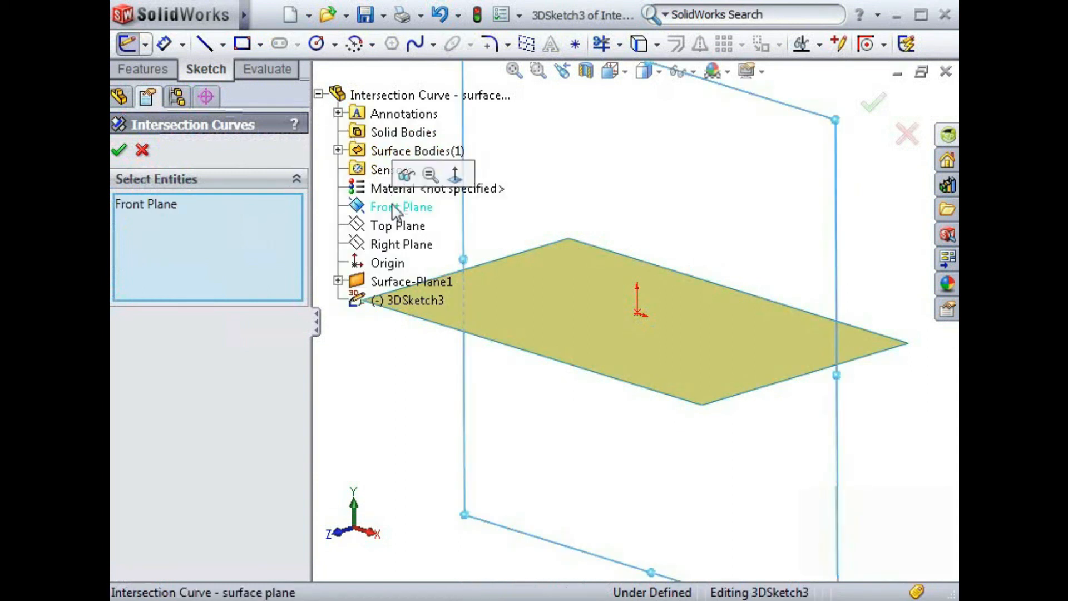
click(388, 279)
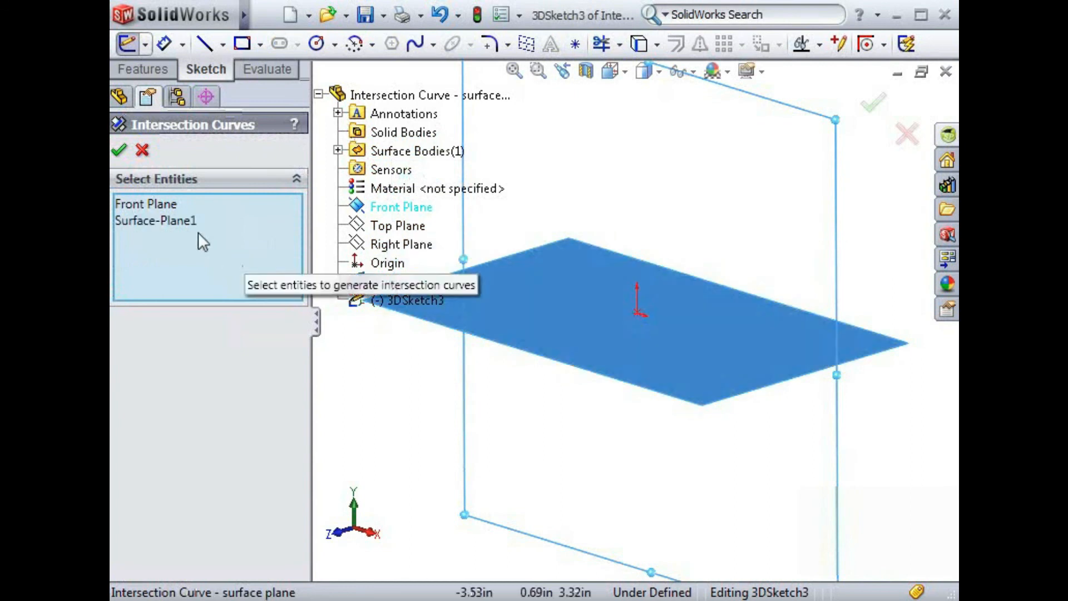
click(119, 151)
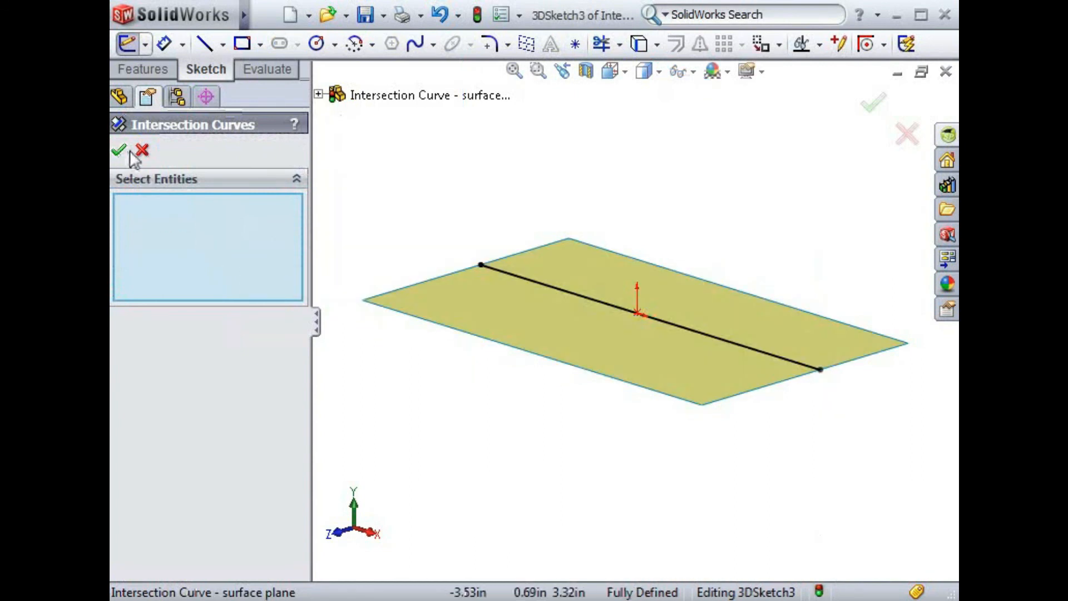
click(139, 151)
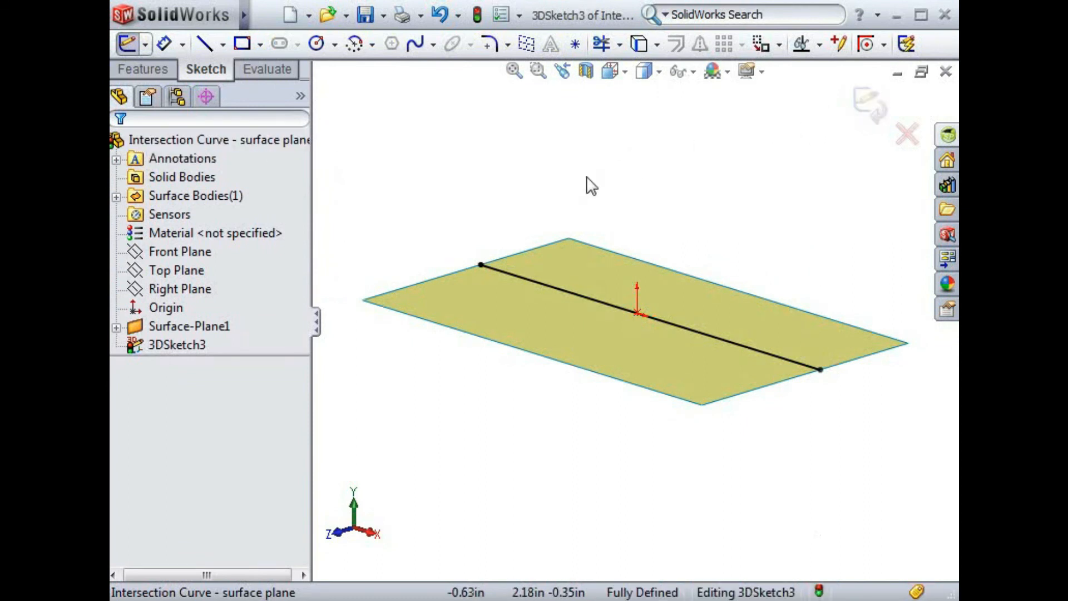
click(203, 346)
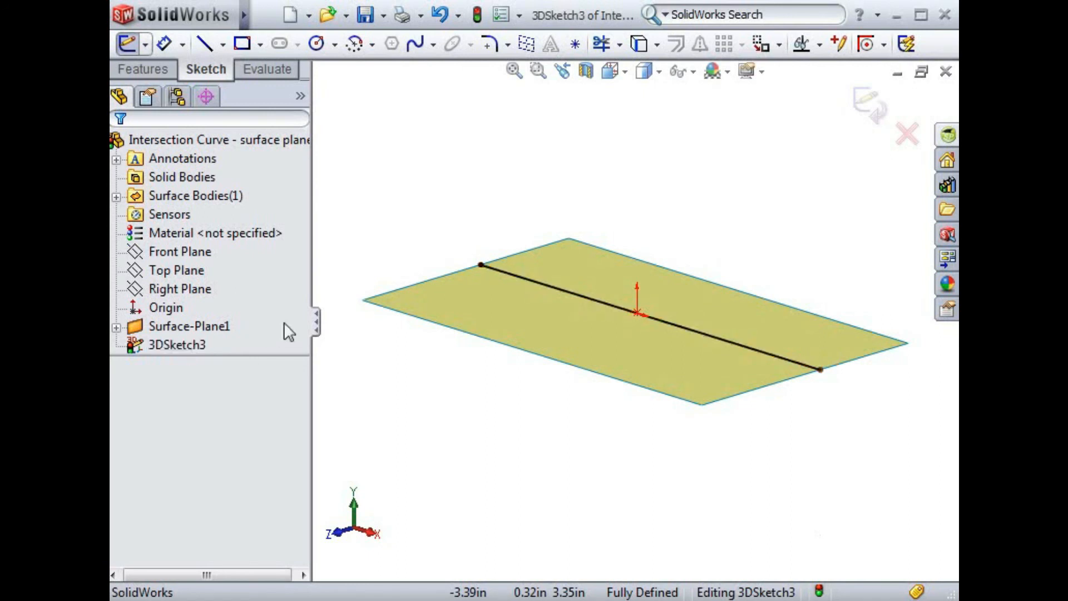
click(902, 140)
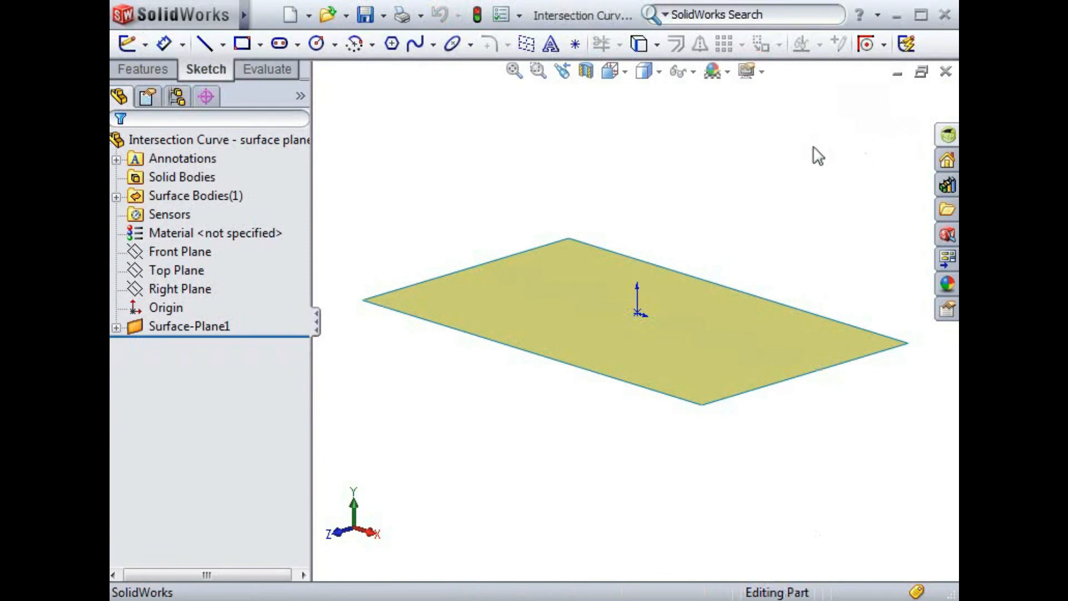
Create an intersection curve with Surface-Plane1 in a 2D sketch on the Front Plane
click(191, 252)
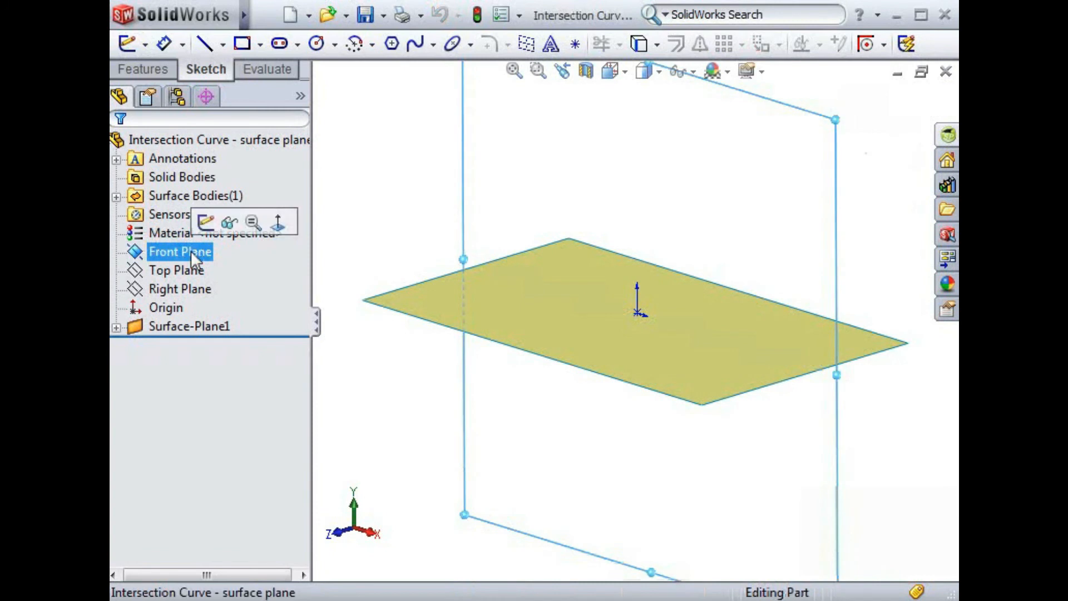
click(655, 46)
click(664, 69)
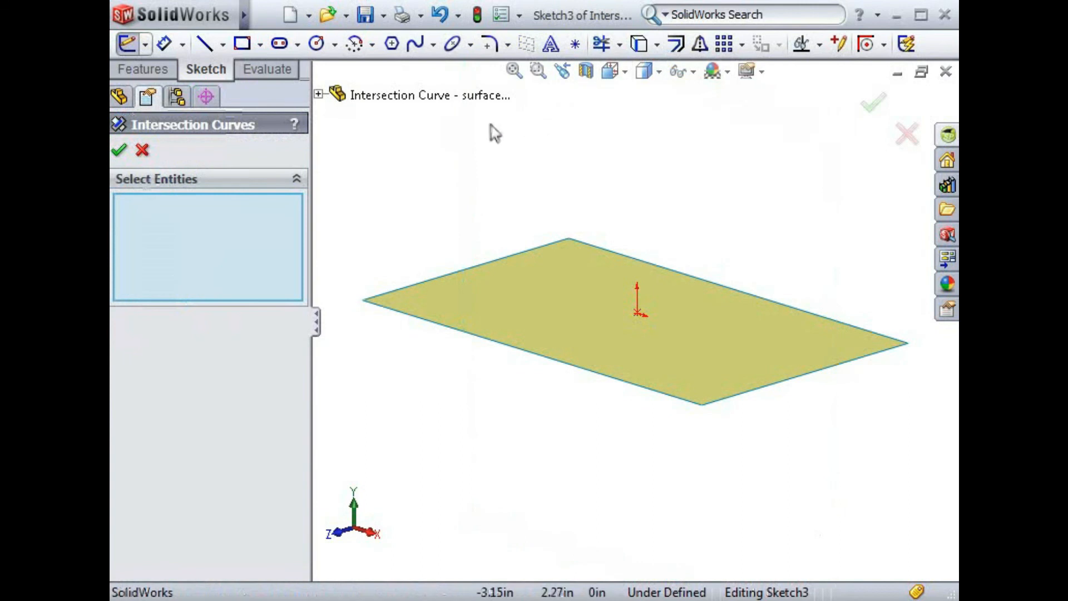
click(318, 95)
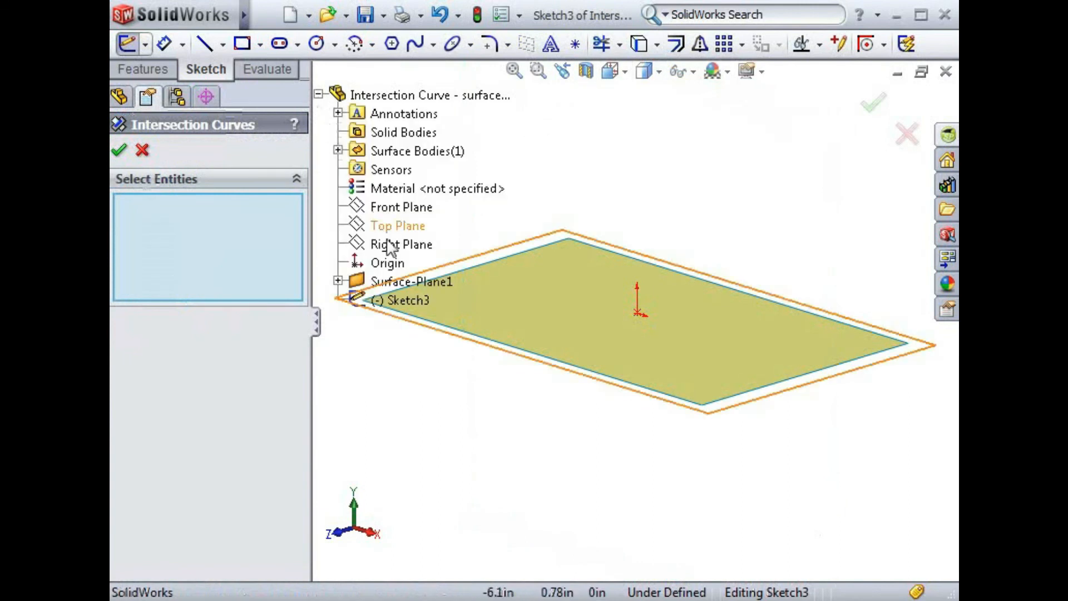
click(390, 279)
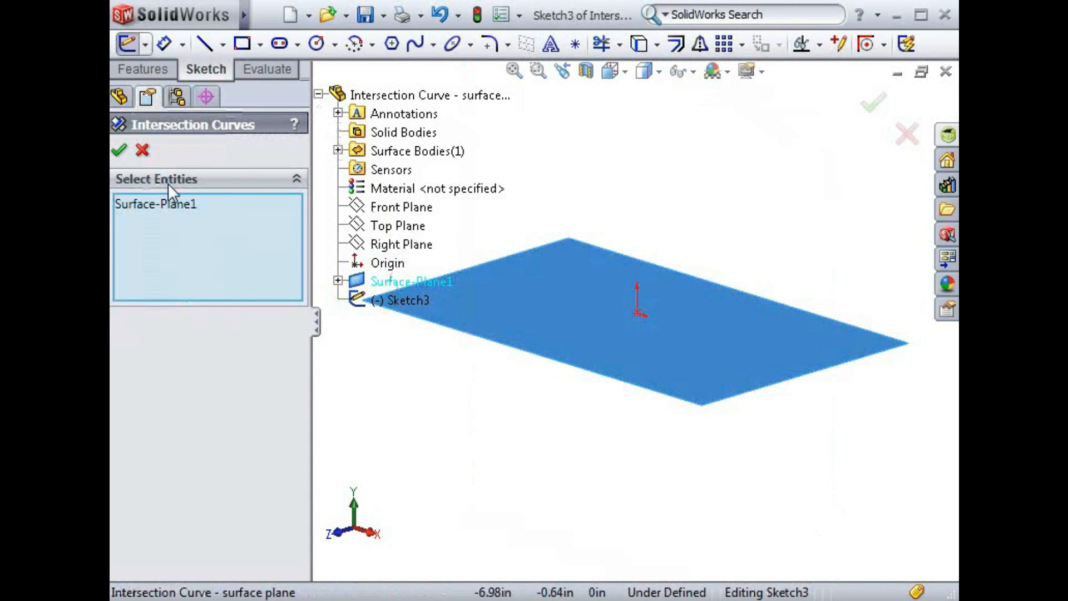
click(122, 151)
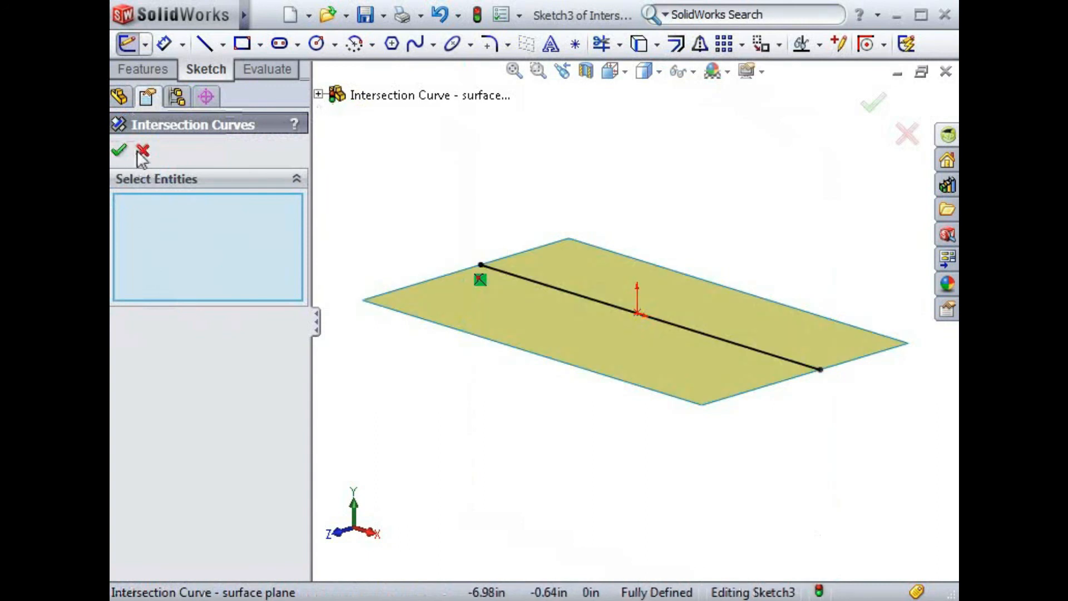
click(120, 151)
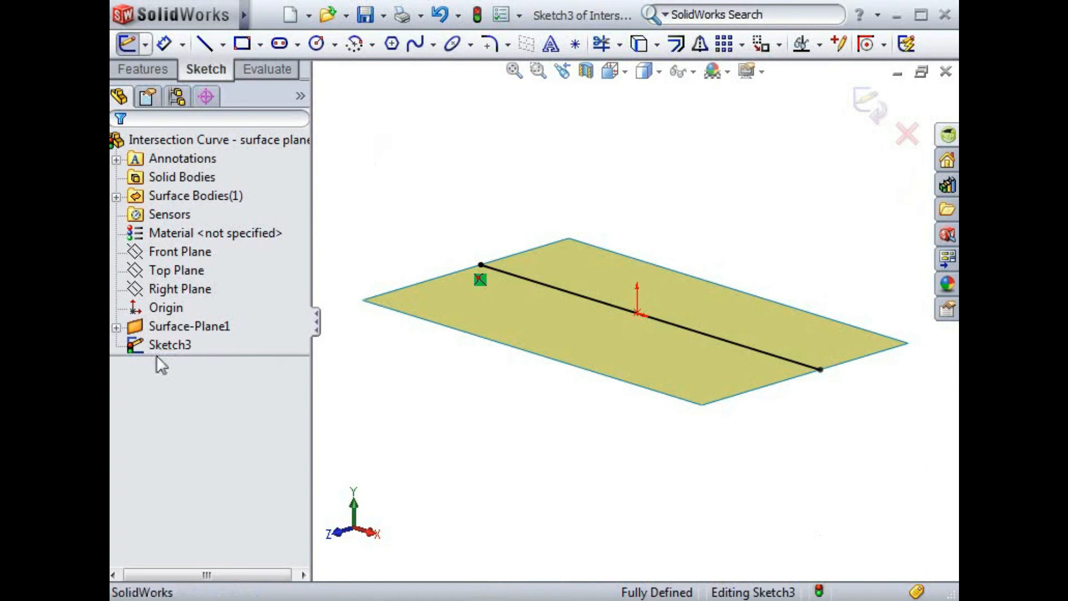
Switch to the "Intersection Curve - part plane" part and create the intersection curve of the whole part in a Front Plane sketch
key(ctrl+Tab)
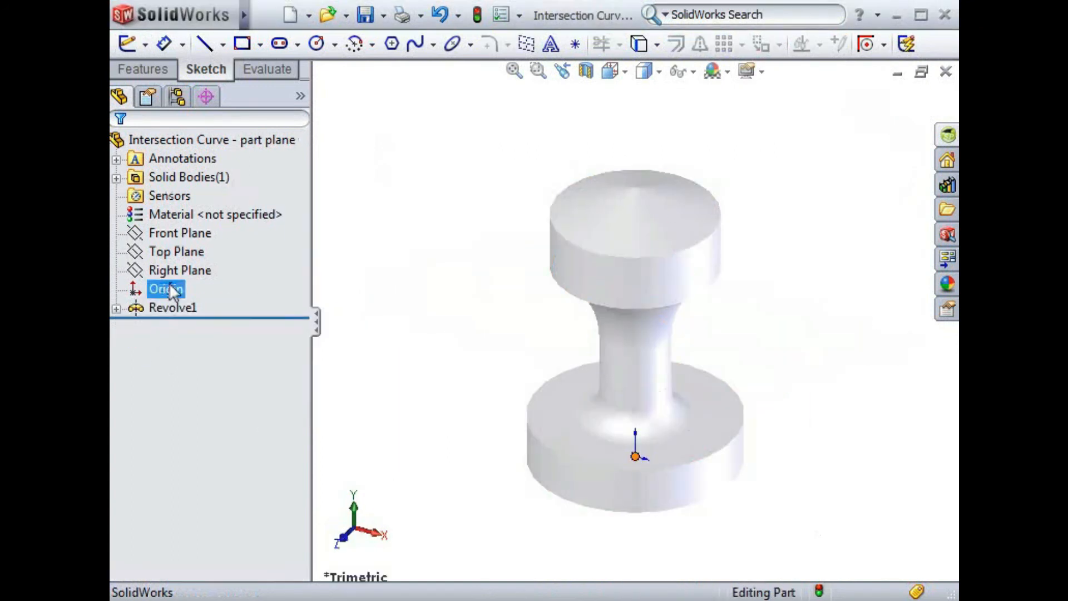
click(175, 236)
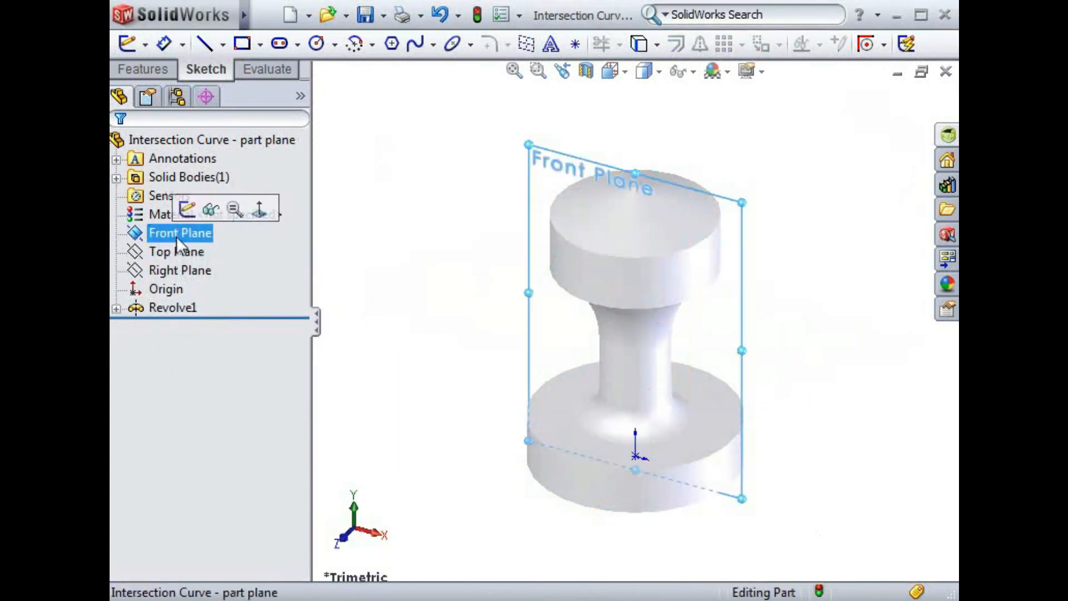
click(657, 44)
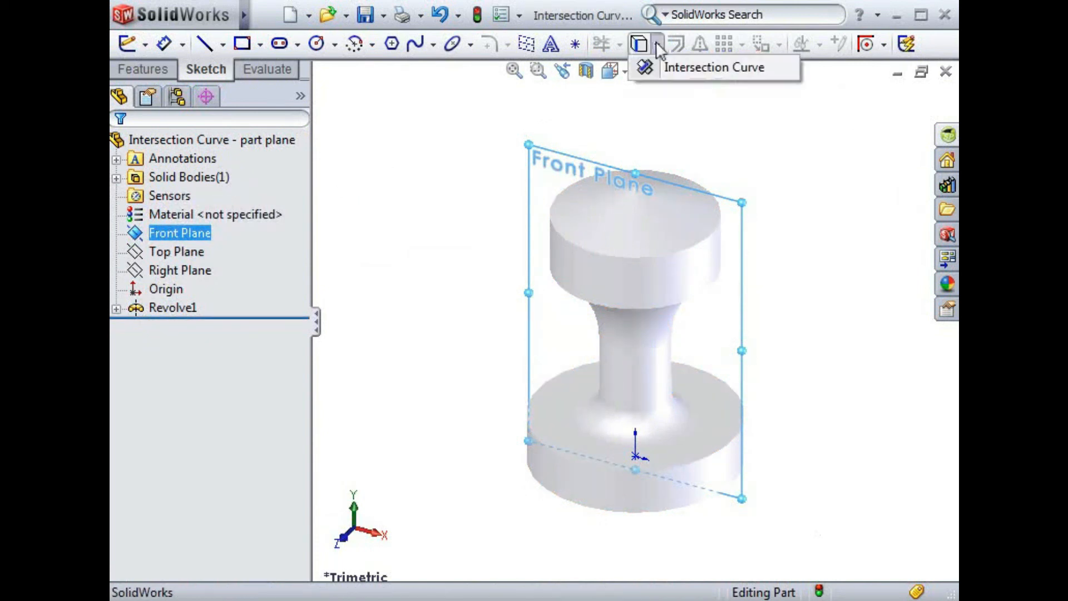
click(670, 67)
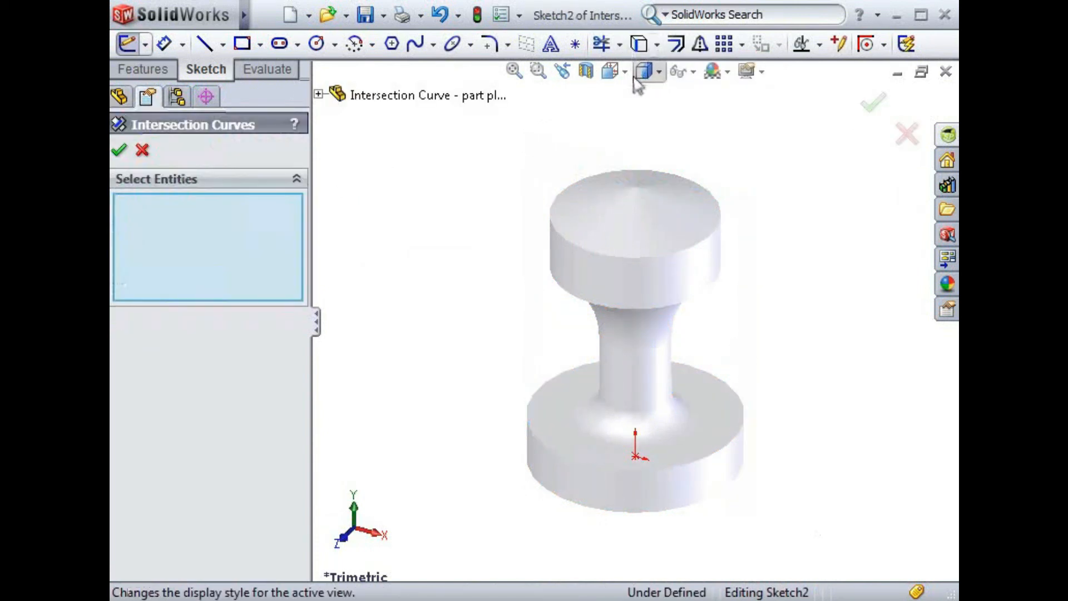
click(455, 100)
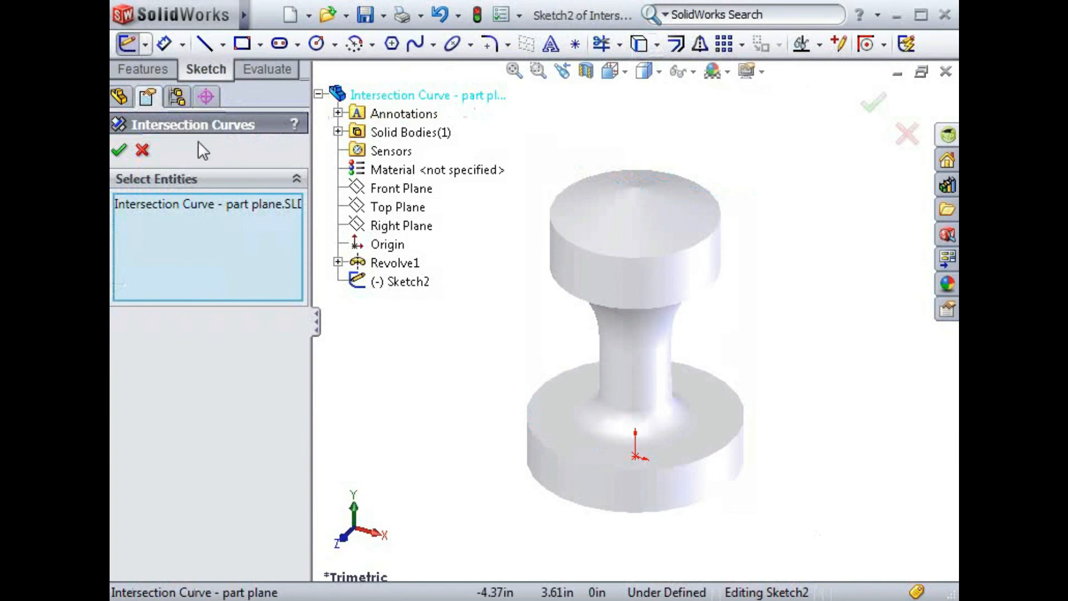
click(120, 151)
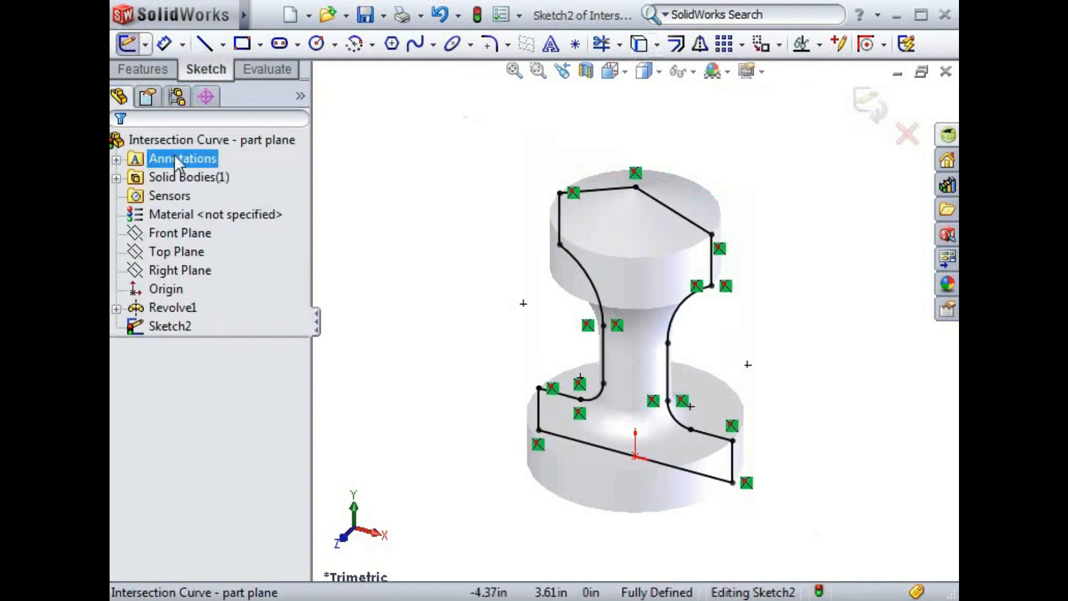
Switch to the intersection curve part with two extruded surfaces and select both surface faces for an intersection curve in a 3D sketch
key(ctrl+Tab)
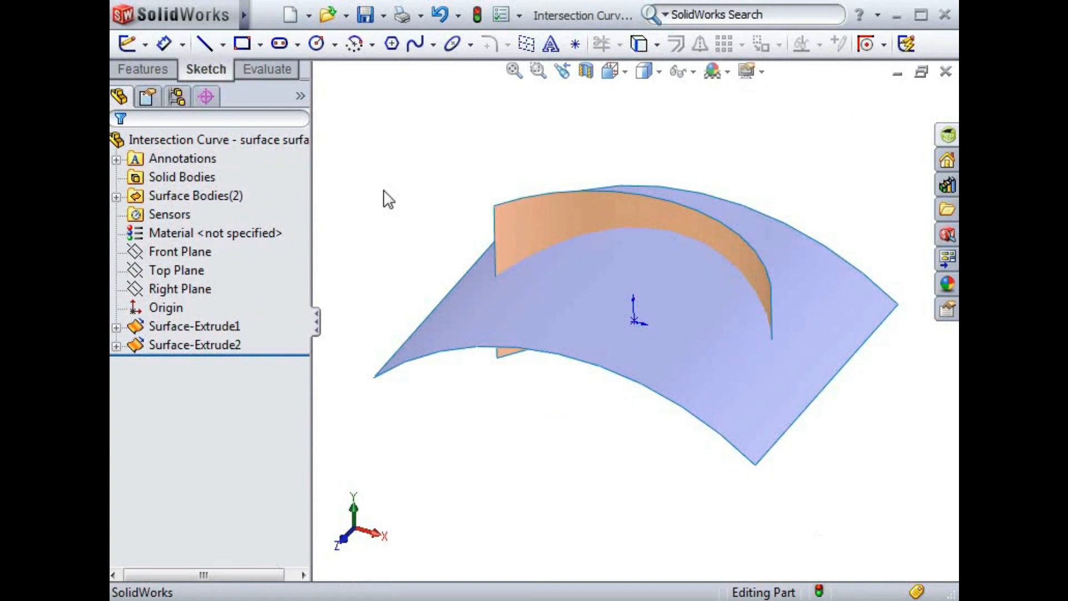
click(656, 48)
click(646, 66)
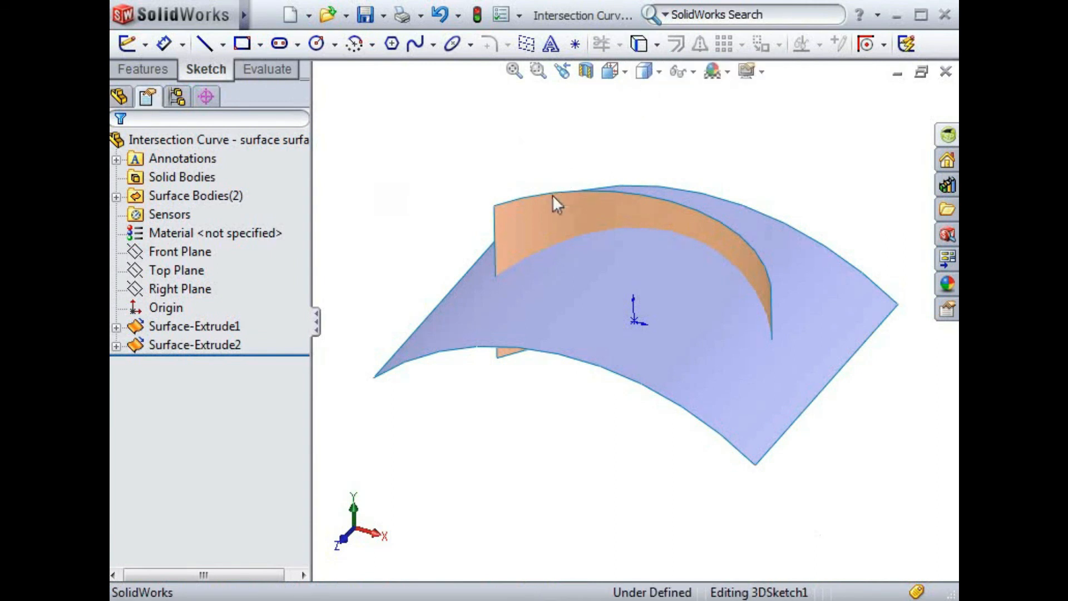
click(534, 230)
click(543, 275)
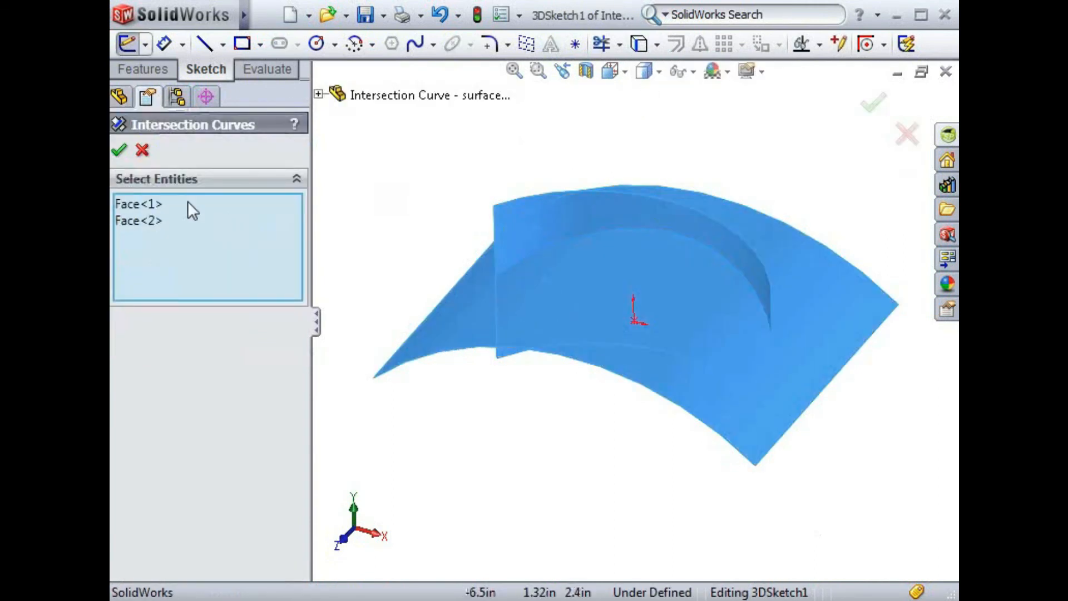